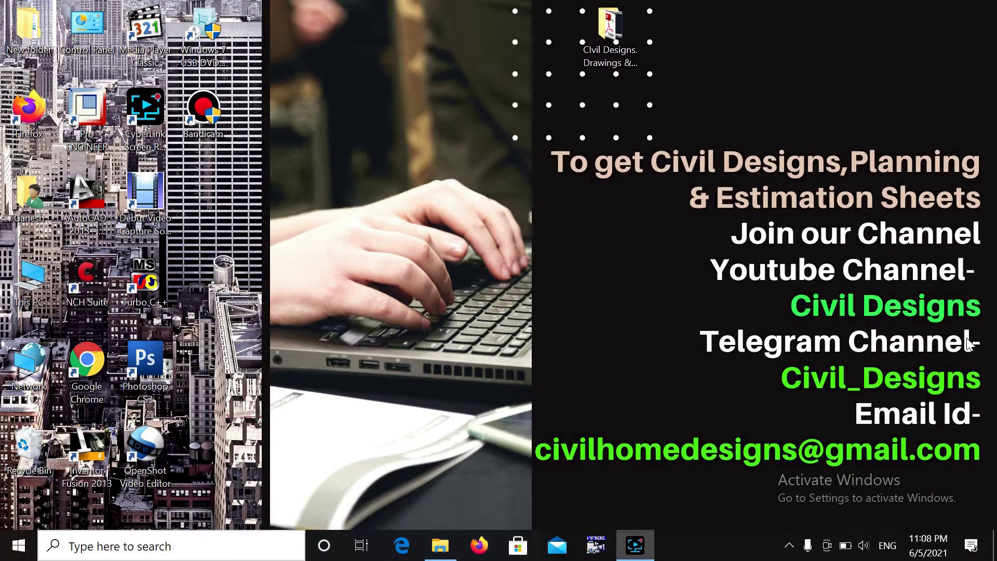
- Open the Civil Designs. Drawings & Planning desktop folder to reach the A wing drawing
{"action": "double_click", "coordinate": [611, 29]}
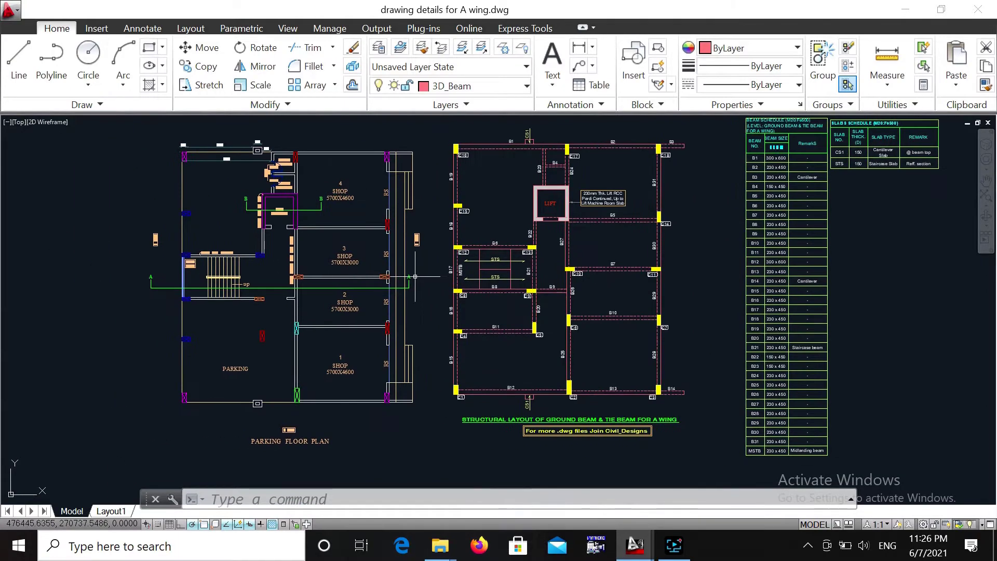
- Zoom and pan across the A wing parking floor plan
{"action": "scroll", "coordinate": [415, 277], "scroll_direction": "up", "scroll_amount": 5}
{"action": "middle_click_drag", "start_coordinate": [434, 272], "coordinate": [31, 272]}
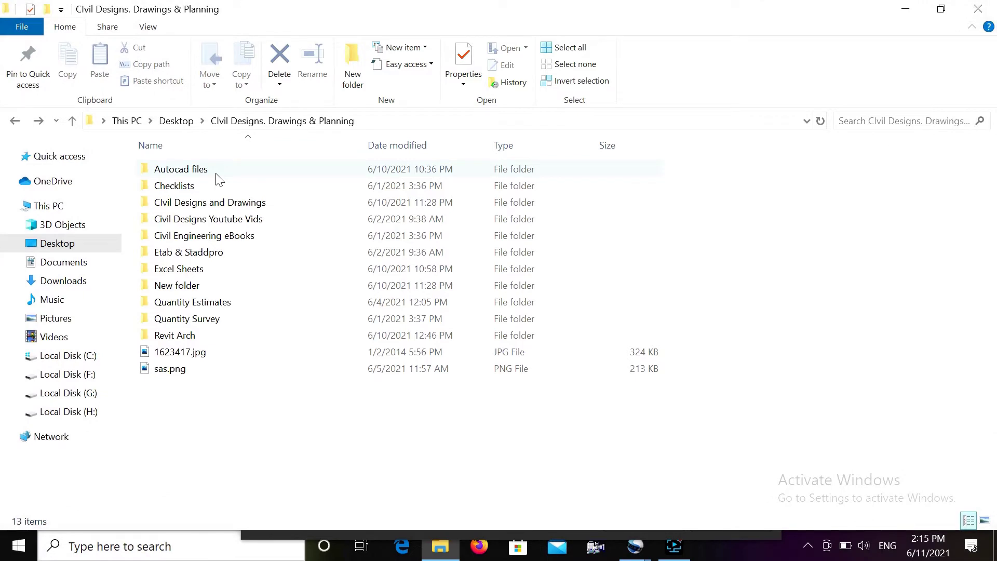
- Browse the 86-item Autocad files folder, then return to the A wing drawing
{"action": "double_click", "coordinate": [216, 173]}
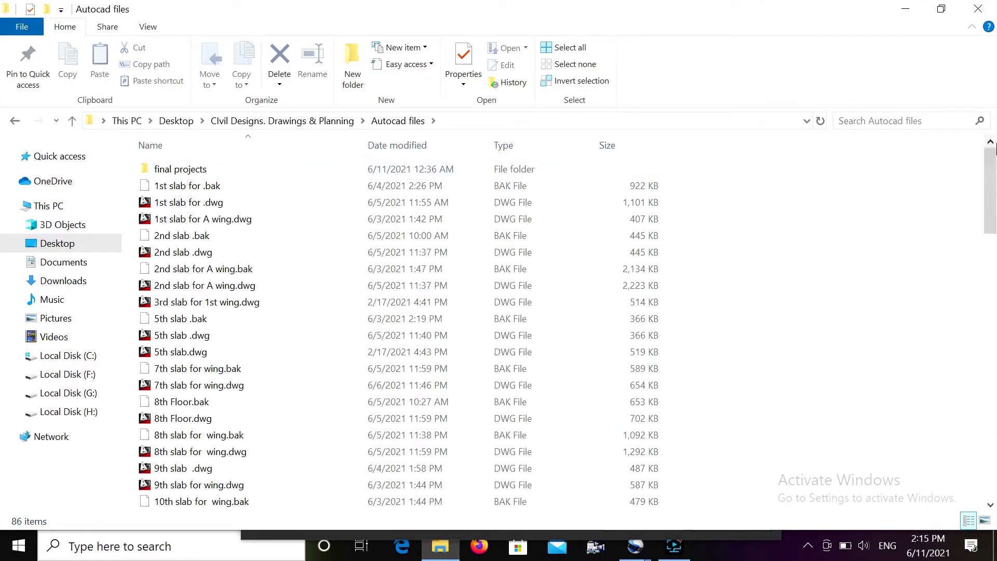
{"action": "left_click_drag", "start_coordinate": [995, 150], "coordinate": [994, 308]}
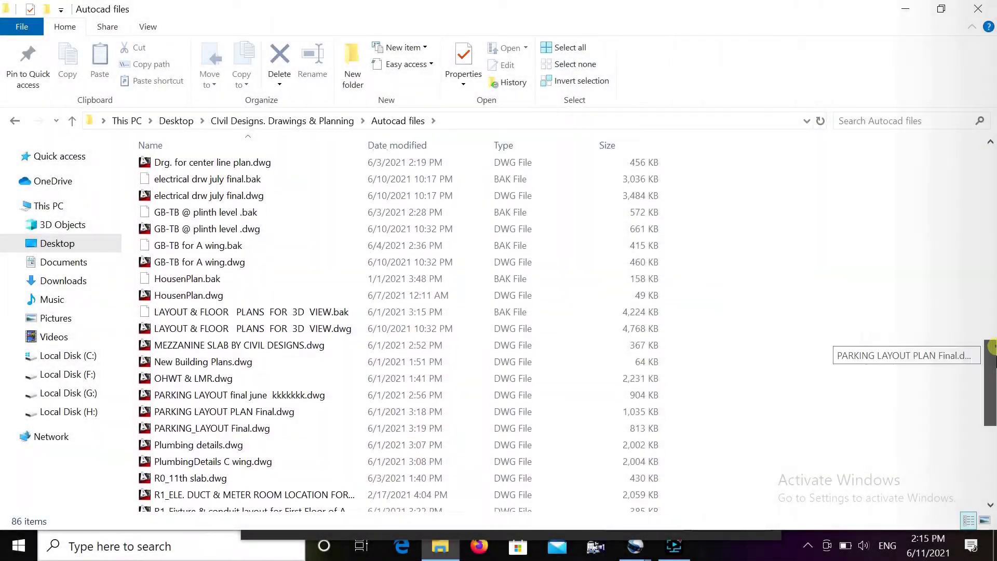
{"action": "mouse_move", "coordinate": [991, 342]}
{"action": "left_mouse_down"}
{"action": "mouse_move", "coordinate": [994, 422]}
{"action": "mouse_move", "coordinate": [995, 208]}
{"action": "left_mouse_up"}
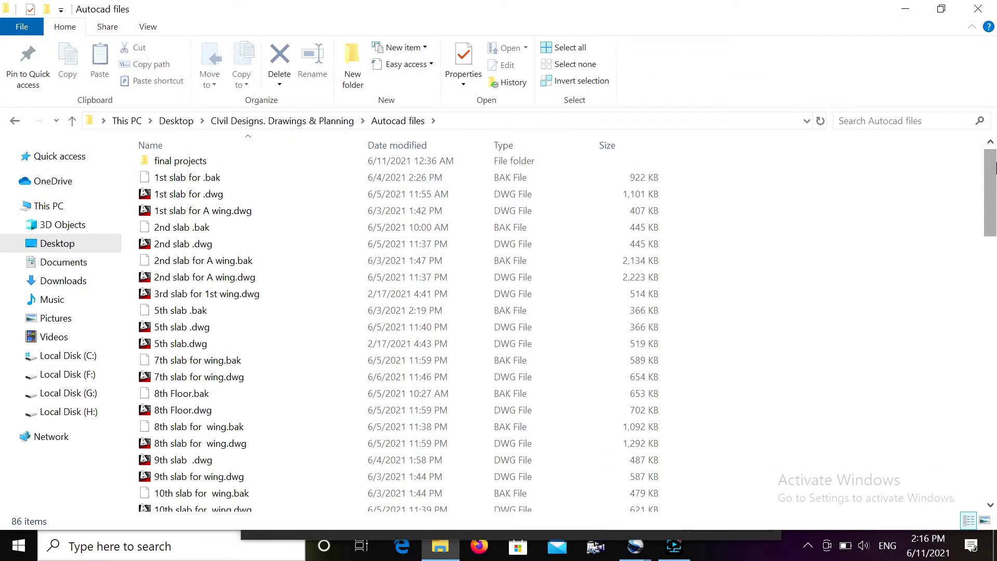
{"action": "scroll", "coordinate": [995, 166], "scroll_direction": "up", "scroll_amount": 1}
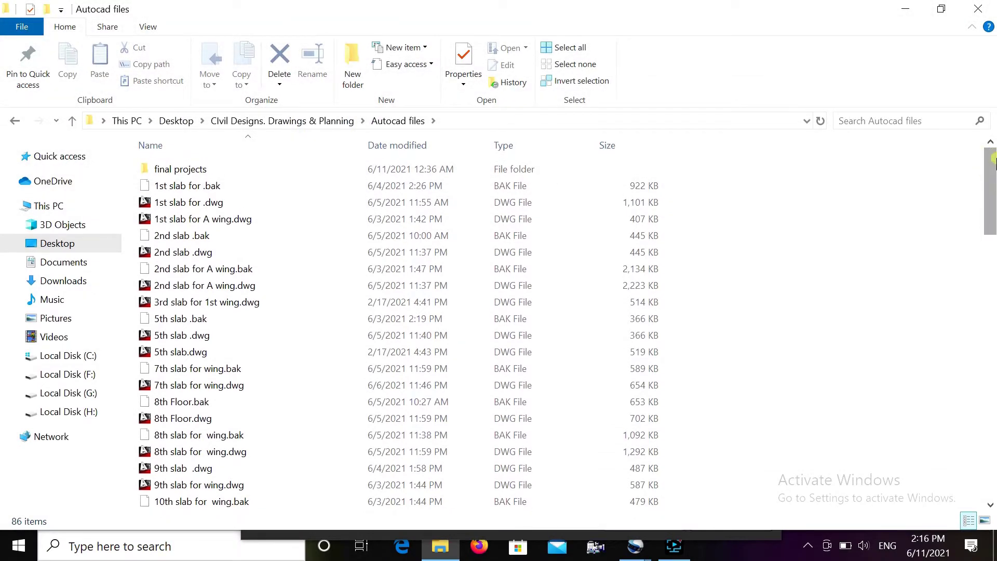
{"action": "scroll", "coordinate": [994, 161], "scroll_direction": "down", "scroll_amount": 3}
{"action": "scroll", "coordinate": [993, 161], "scroll_direction": "down", "scroll_amount": 1}
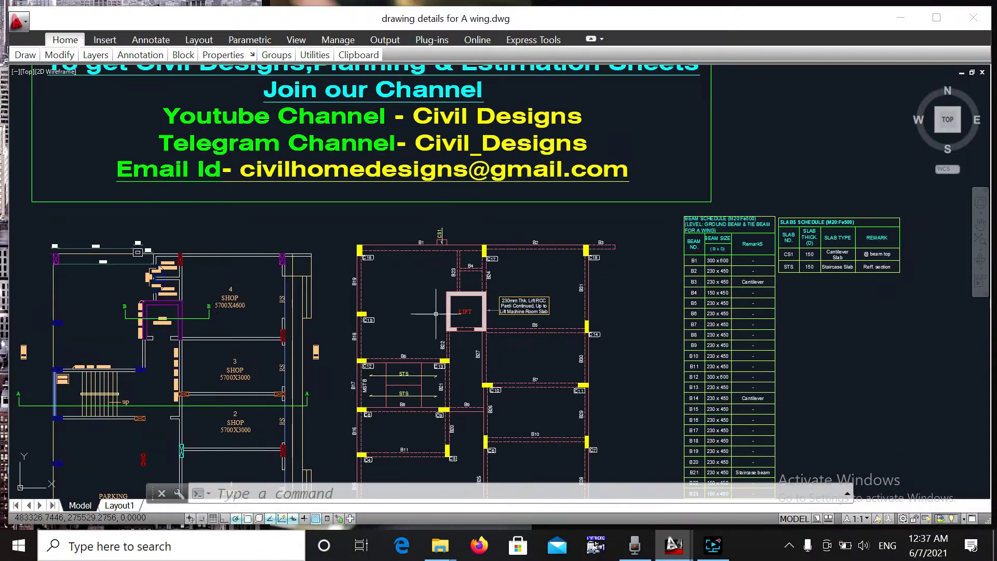
{"action": "scroll", "coordinate": [436, 314], "scroll_direction": "down", "scroll_amount": 4}
{"action": "scroll", "coordinate": [431, 299], "scroll_direction": "up", "scroll_amount": 6}
{"action": "middle_click_drag", "start_coordinate": [467, 312], "coordinate": [527, 182]}
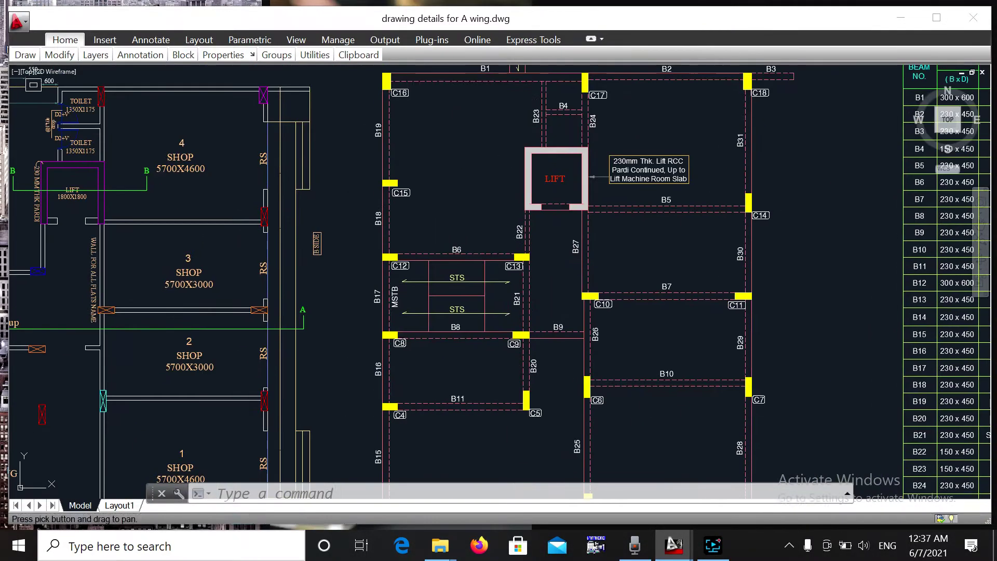
{"action": "middle_click_drag", "start_coordinate": [533, 248], "coordinate": [563, 220]}
{"action": "scroll", "coordinate": [563, 221], "scroll_direction": "down", "scroll_amount": 2}
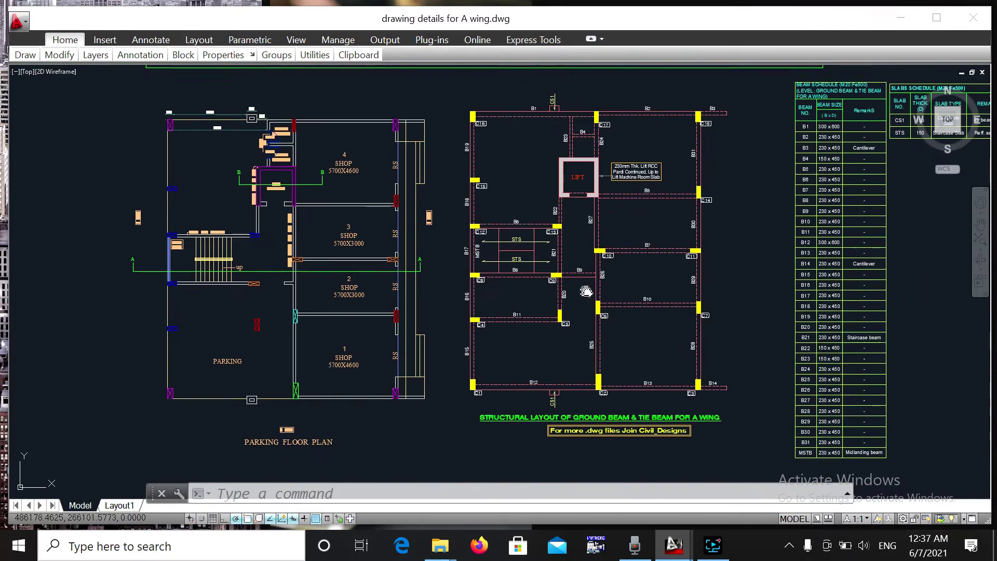
{"action": "scroll", "coordinate": [608, 328], "scroll_direction": "up", "scroll_amount": 1}
{"action": "scroll", "coordinate": [611, 334], "scroll_direction": "up", "scroll_amount": 1}
{"action": "middle_click_drag", "start_coordinate": [593, 233], "coordinate": [528, 323]}
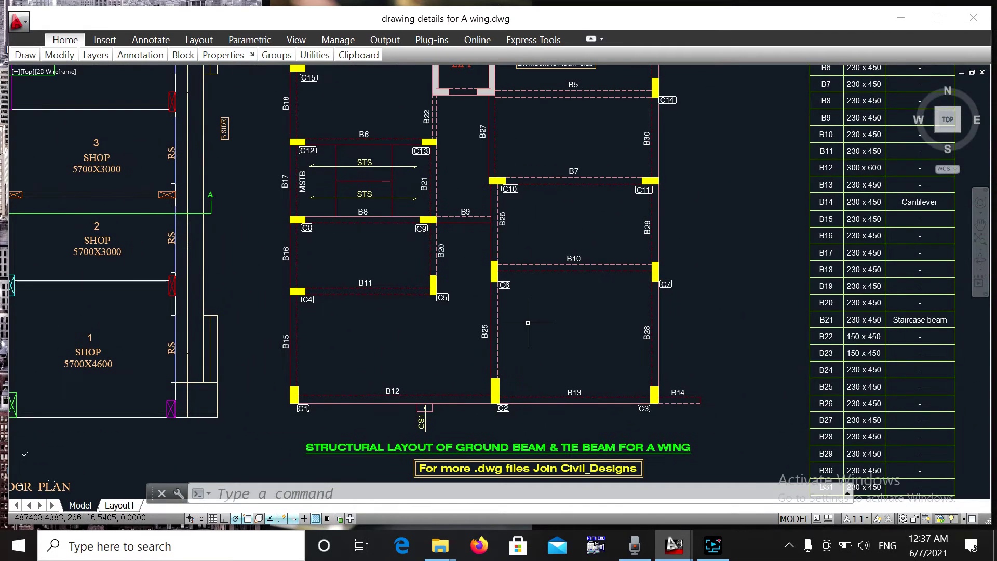
{"action": "scroll", "coordinate": [518, 256], "scroll_direction": "down", "scroll_amount": 1}
{"action": "scroll", "coordinate": [512, 304], "scroll_direction": "down", "scroll_amount": 2}
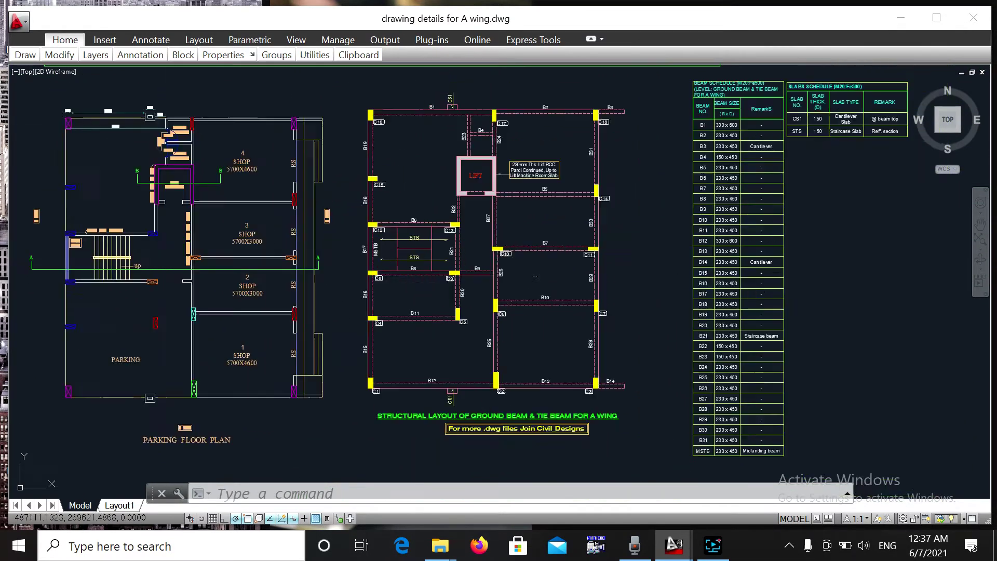
{"action": "middle_click_drag", "start_coordinate": [514, 347], "coordinate": [445, 286]}
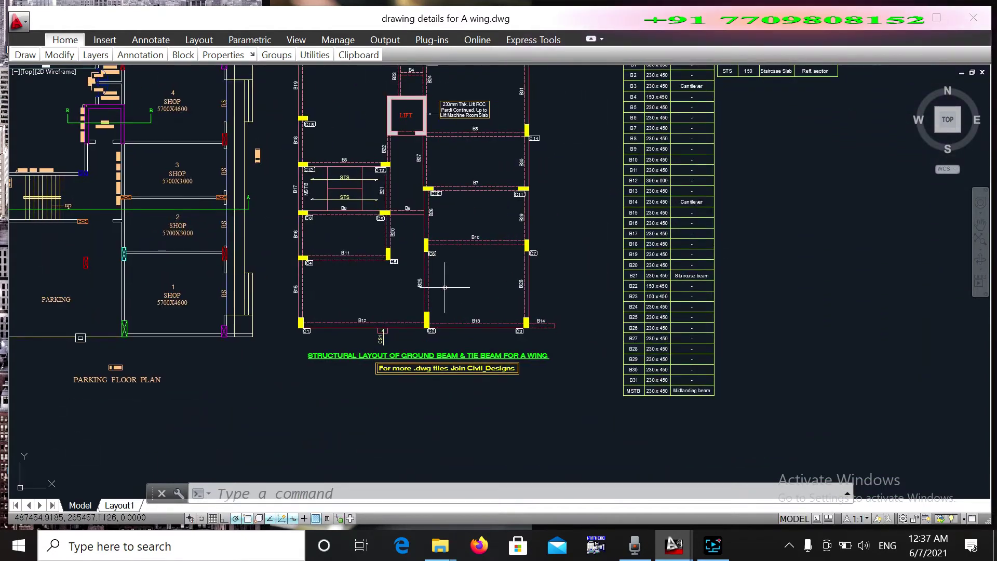
{"action": "scroll", "coordinate": [475, 281], "scroll_direction": "up", "scroll_amount": 1}
{"action": "scroll", "coordinate": [467, 311], "scroll_direction": "up", "scroll_amount": 1}
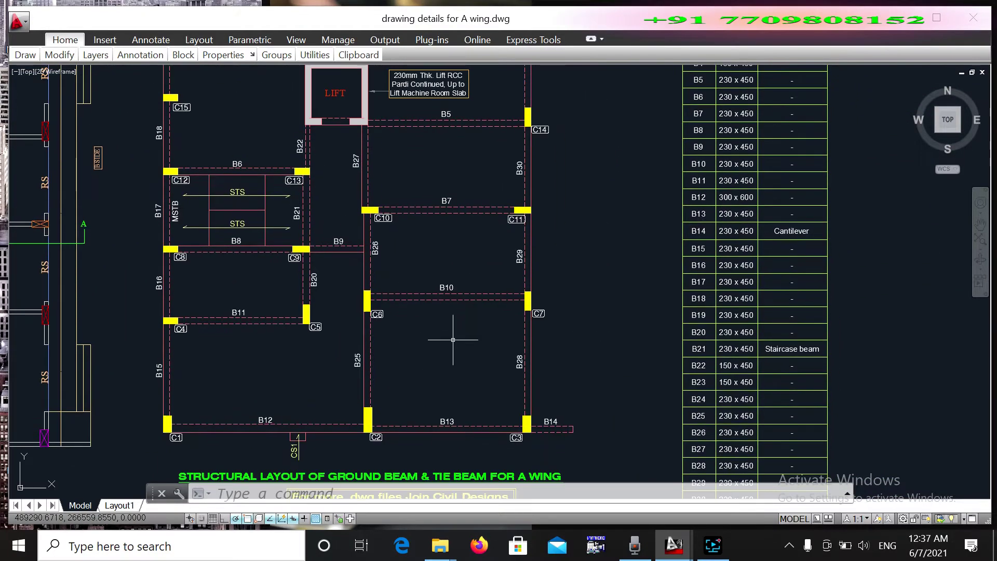
{"action": "scroll", "coordinate": [454, 340], "scroll_direction": "up", "scroll_amount": 1}
{"action": "middle_click_drag", "start_coordinate": [485, 251], "coordinate": [478, 289]}
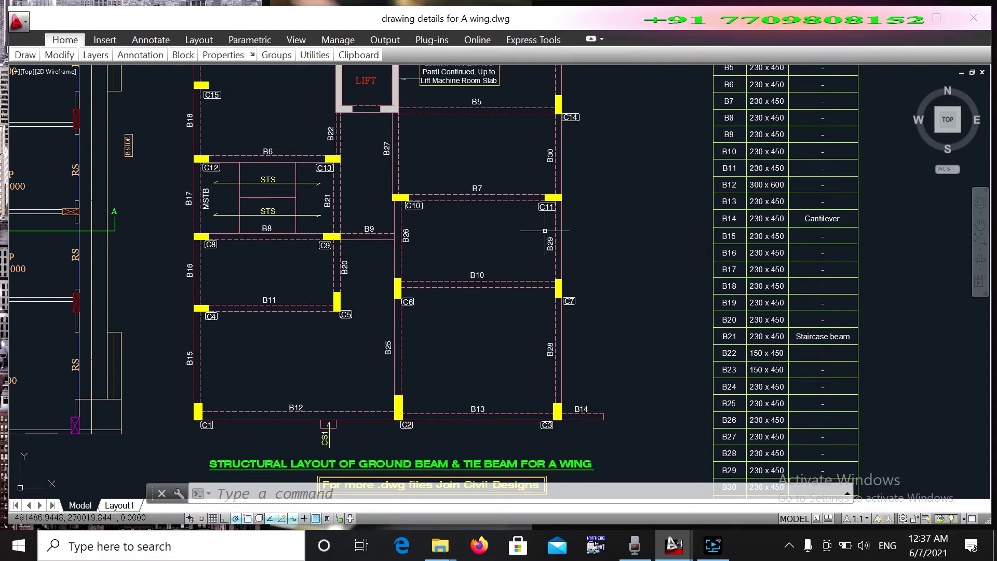
{"action": "middle_click_drag", "start_coordinate": [545, 231], "coordinate": [530, 313]}
{"action": "scroll", "coordinate": [524, 247], "scroll_direction": "up", "scroll_amount": 2}
{"action": "scroll", "coordinate": [530, 309], "scroll_direction": "down", "scroll_amount": 2}
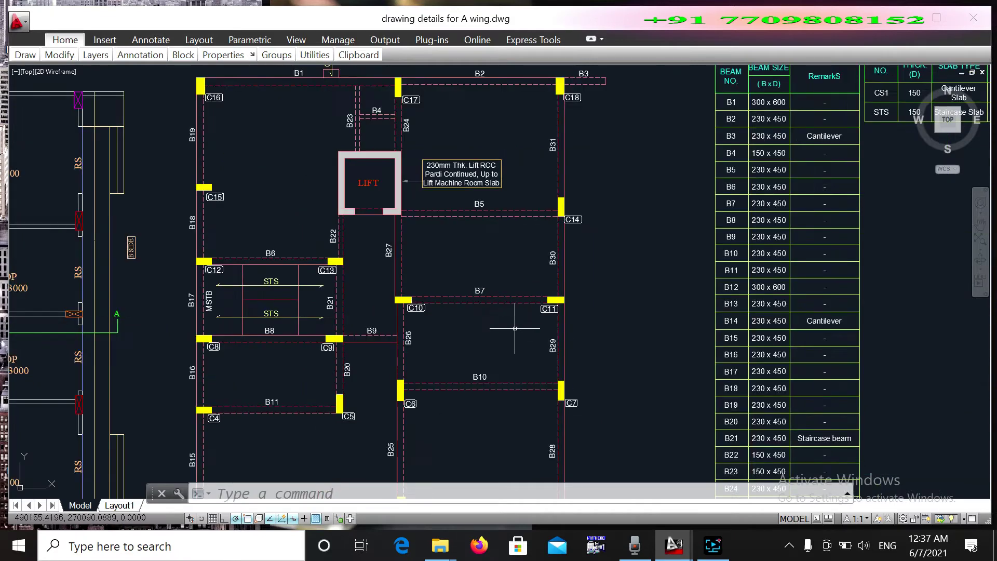
{"action": "scroll", "coordinate": [523, 325], "scroll_direction": "down", "scroll_amount": 3}
{"action": "middle_click_drag", "start_coordinate": [414, 250], "coordinate": [586, 249]}
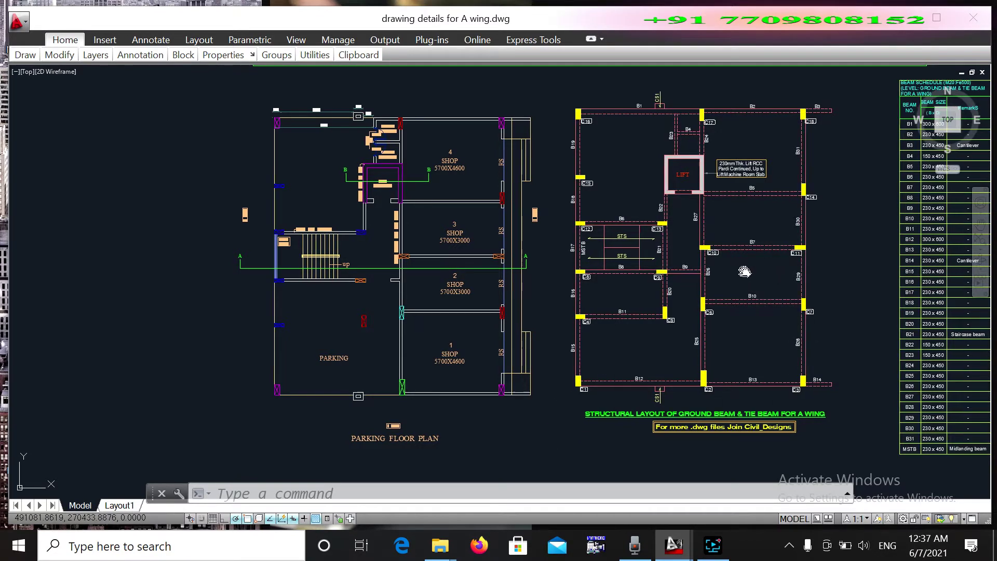
{"action": "middle_click_drag", "start_coordinate": [764, 265], "coordinate": [618, 299]}
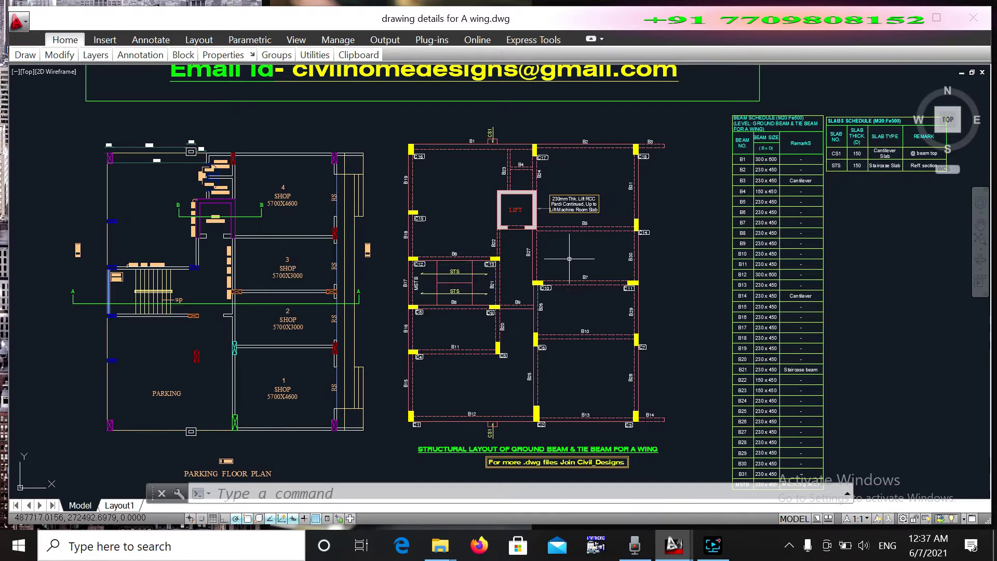
{"action": "scroll", "coordinate": [371, 256], "scroll_direction": "up", "scroll_amount": 3}
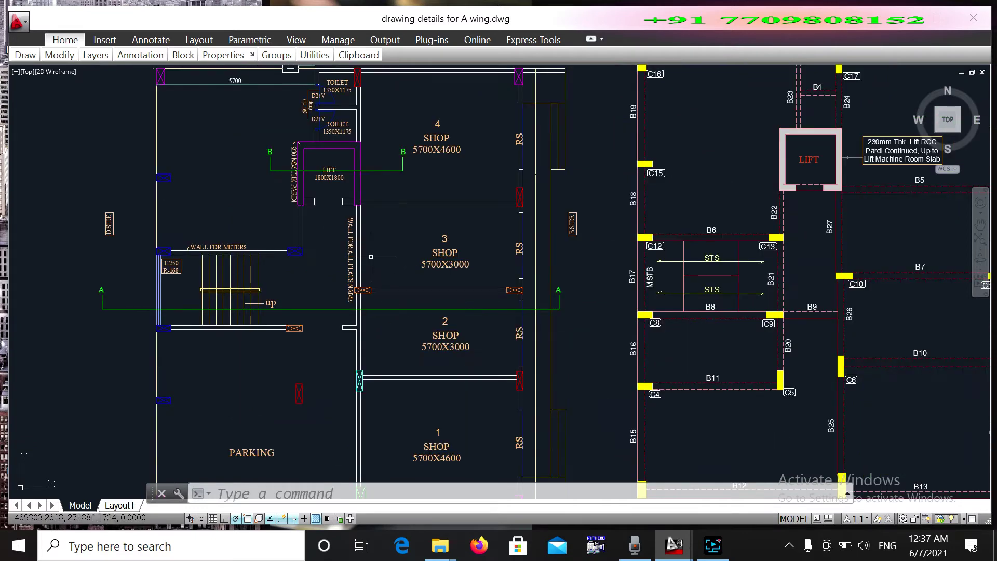
{"action": "middle_click_drag", "start_coordinate": [370, 256], "coordinate": [378, 158]}
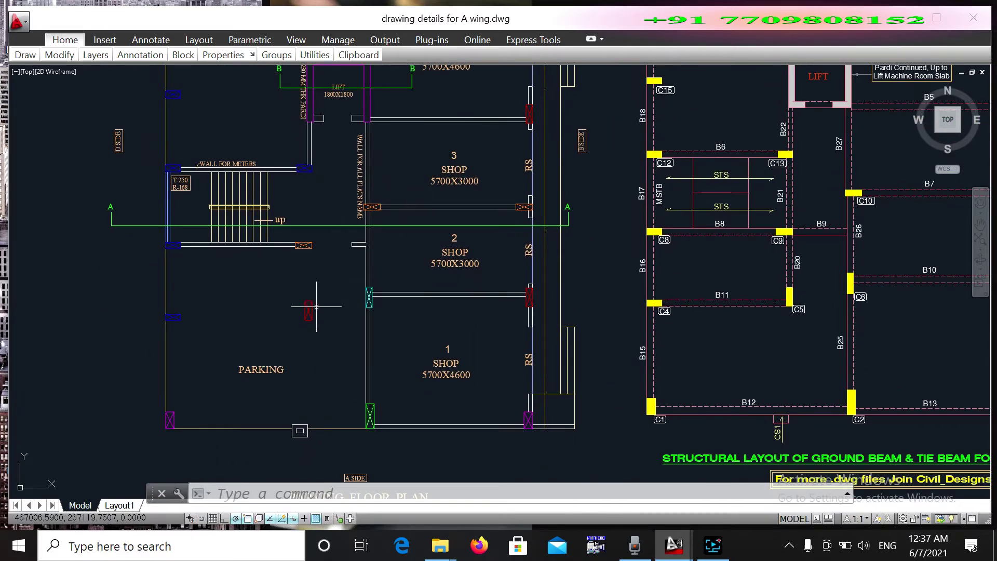
{"action": "middle_click_drag", "start_coordinate": [360, 320], "coordinate": [276, 361]}
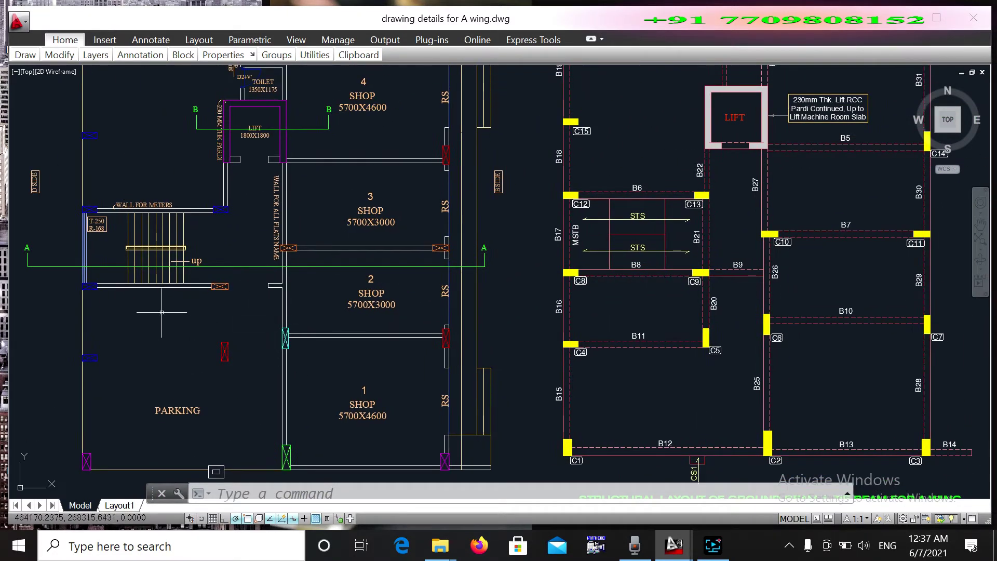
{"action": "middle_click_drag", "start_coordinate": [396, 153], "coordinate": [361, 223]}
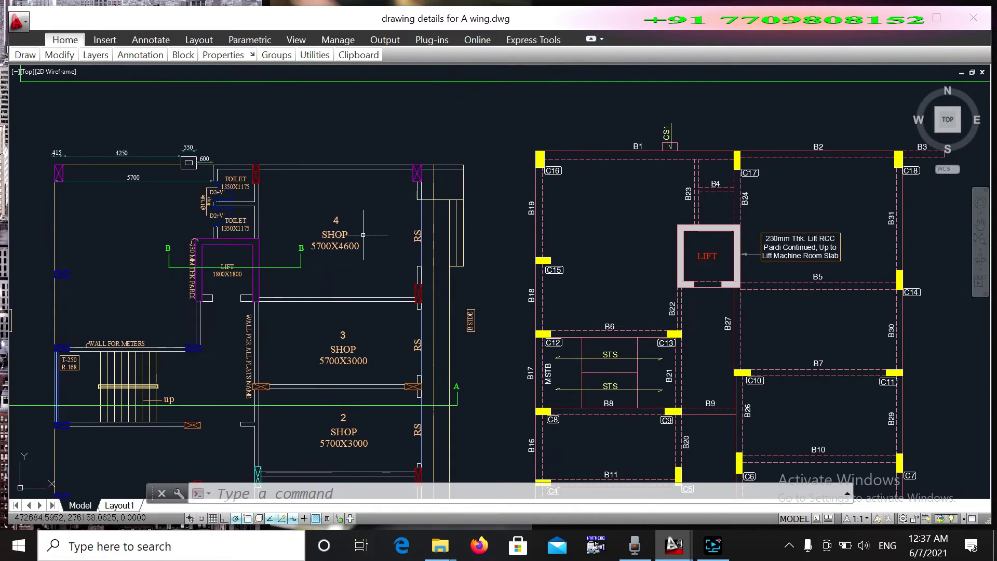
{"action": "middle_click_drag", "start_coordinate": [464, 239], "coordinate": [421, 221]}
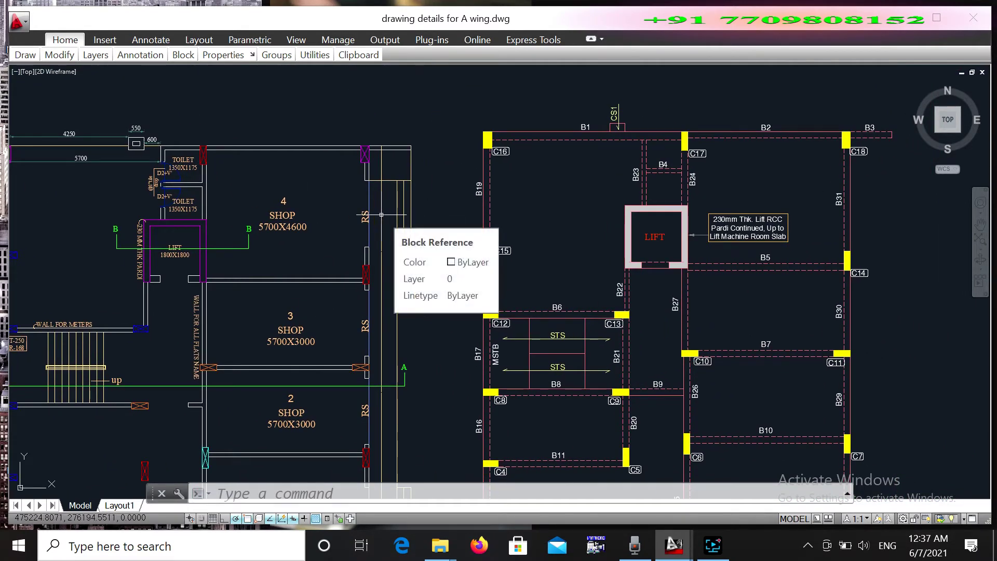
{"action": "middle_click_drag", "start_coordinate": [382, 214], "coordinate": [381, 161]}
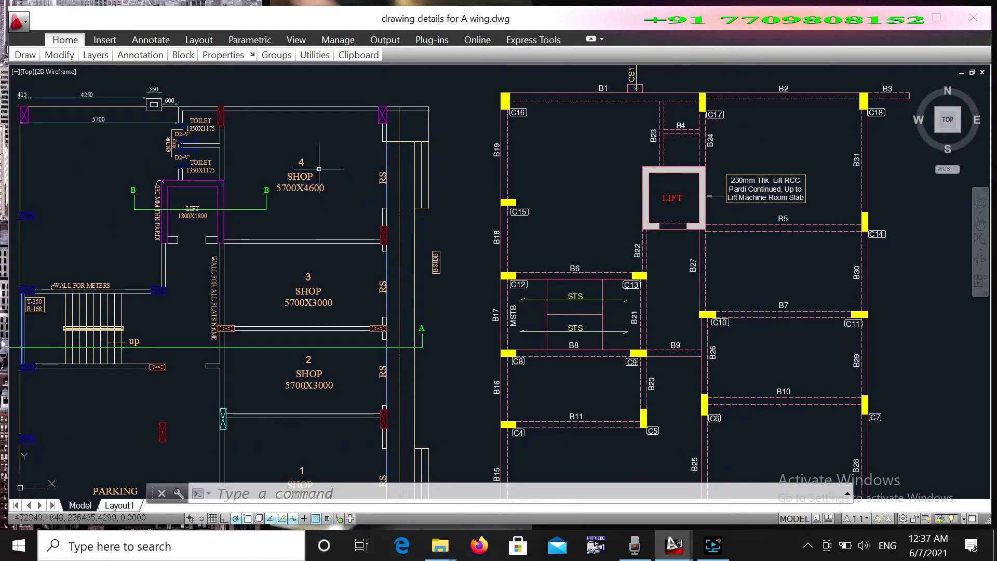
{"action": "middle_click_drag", "start_coordinate": [327, 231], "coordinate": [353, 181]}
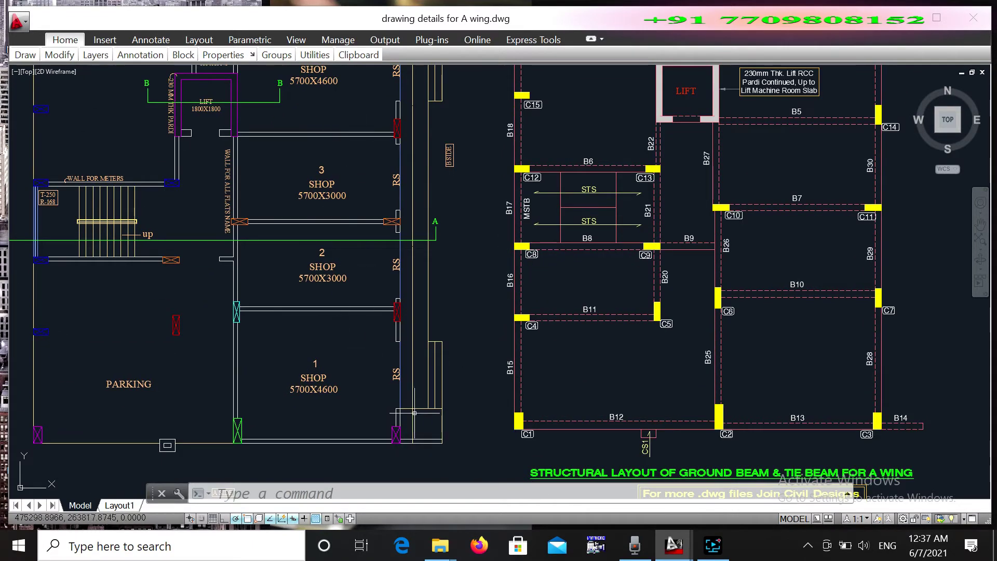
{"action": "middle_click_drag", "start_coordinate": [369, 265], "coordinate": [363, 342]}
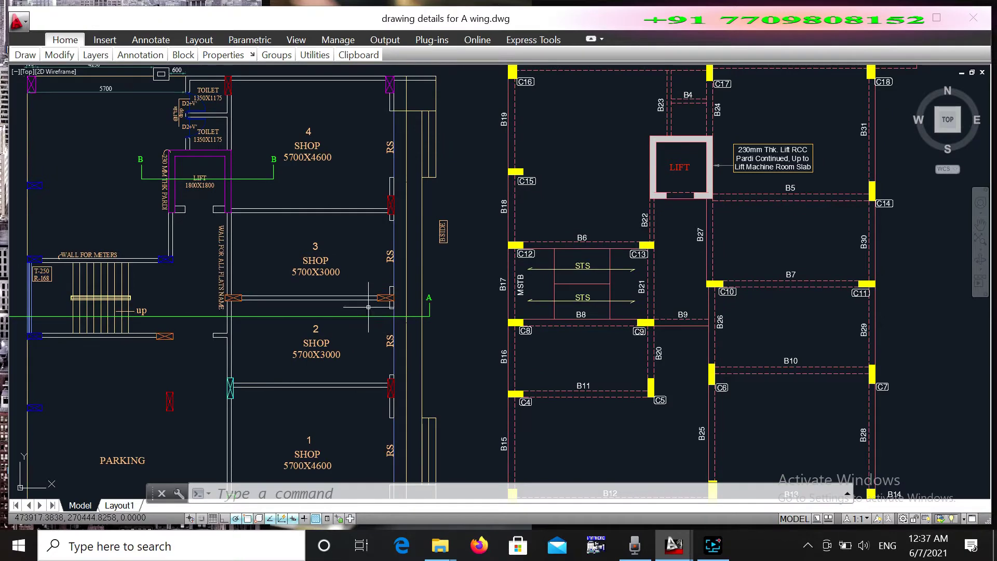
{"action": "scroll", "coordinate": [304, 358], "scroll_direction": "down", "scroll_amount": 2}
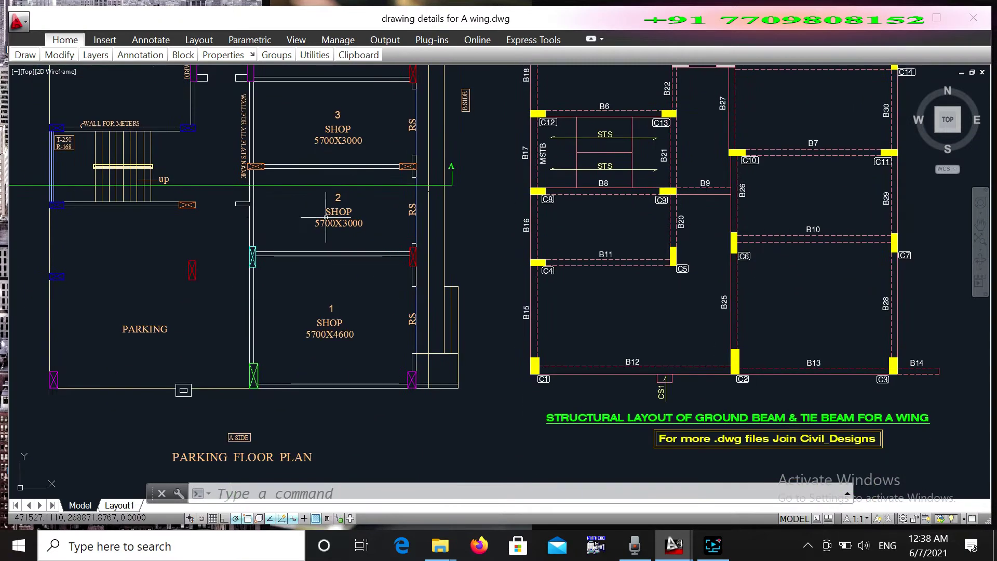
{"action": "scroll", "coordinate": [311, 218], "scroll_direction": "down", "scroll_amount": 1}
{"action": "scroll", "coordinate": [322, 223], "scroll_direction": "up", "scroll_amount": 1}
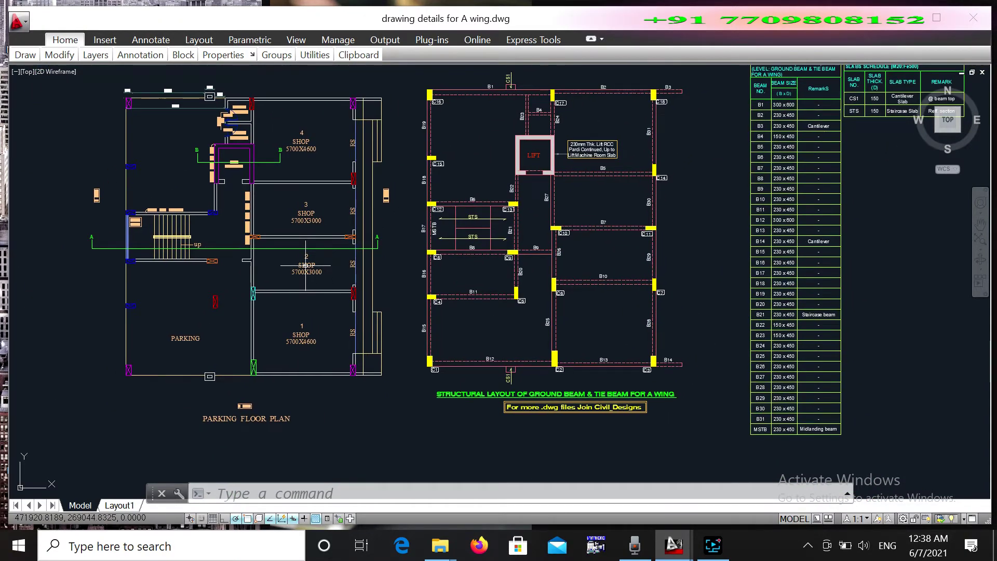
{"action": "middle_click_drag", "start_coordinate": [306, 266], "coordinate": [252, 295]}
{"action": "middle_click_drag", "start_coordinate": [148, 286], "coordinate": [300, 270]}
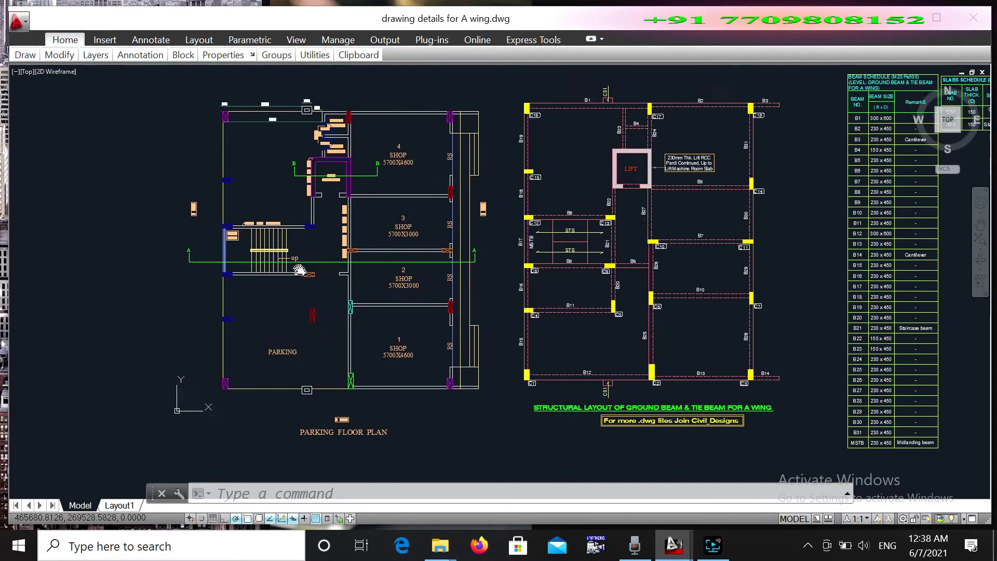
{"action": "scroll", "coordinate": [300, 269], "scroll_direction": "up", "scroll_amount": 3}
{"action": "scroll", "coordinate": [338, 267], "scroll_direction": "up", "scroll_amount": 1}
{"action": "scroll", "coordinate": [338, 266], "scroll_direction": "up", "scroll_amount": 1}
{"action": "middle_click_drag", "start_coordinate": [207, 318], "coordinate": [178, 353]}
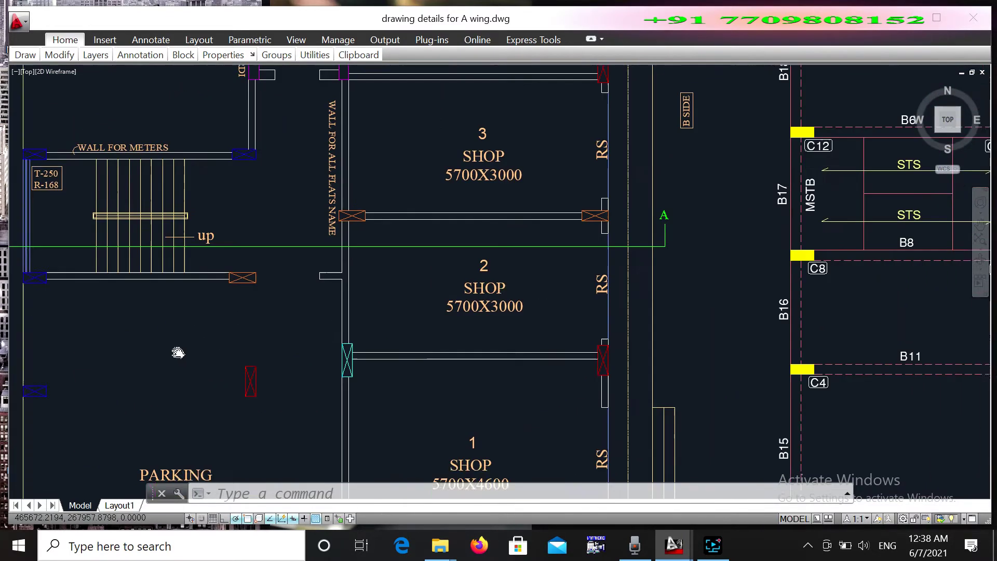
{"action": "scroll", "coordinate": [178, 353], "scroll_direction": "down", "scroll_amount": 2}
{"action": "middle_click_drag", "start_coordinate": [285, 252], "coordinate": [198, 373]}
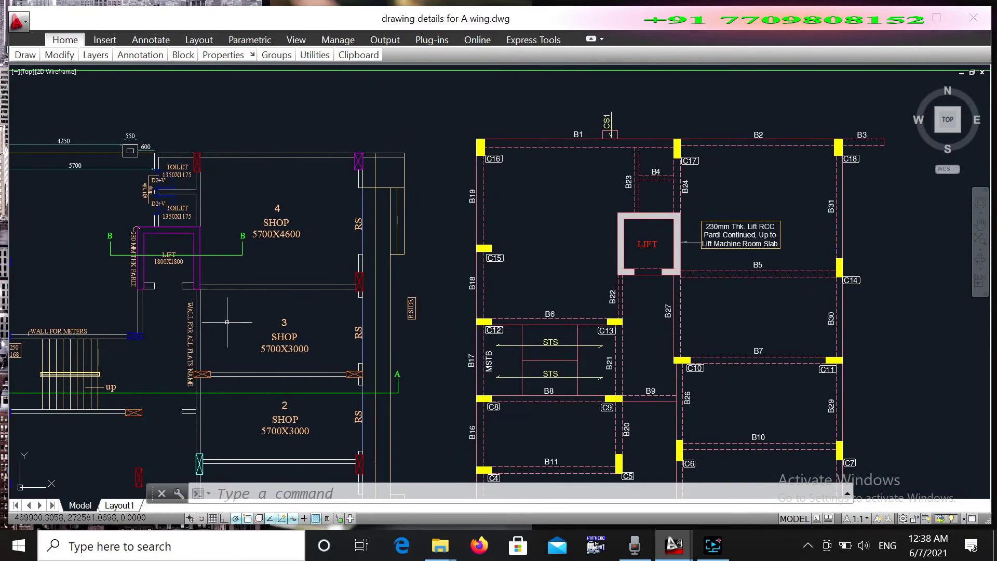
{"action": "middle_click_drag", "start_coordinate": [226, 322], "coordinate": [119, 301]}
{"action": "scroll", "coordinate": [372, 251], "scroll_direction": "down", "scroll_amount": 2}
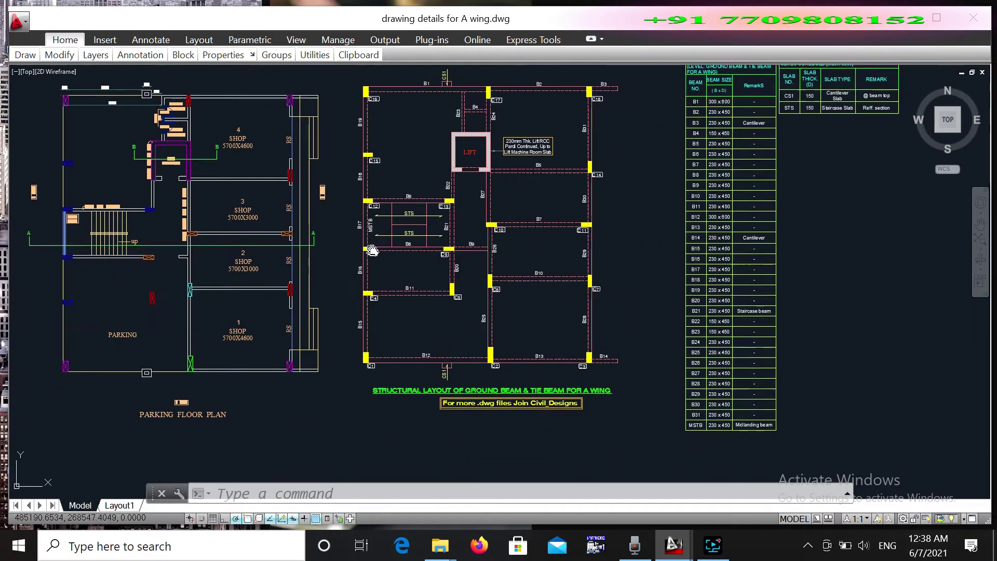
{"action": "scroll", "coordinate": [566, 291], "scroll_direction": "up", "scroll_amount": 3}
{"action": "scroll", "coordinate": [567, 291], "scroll_direction": "up", "scroll_amount": 3}
{"action": "scroll", "coordinate": [414, 256], "scroll_direction": "down", "scroll_amount": 2}
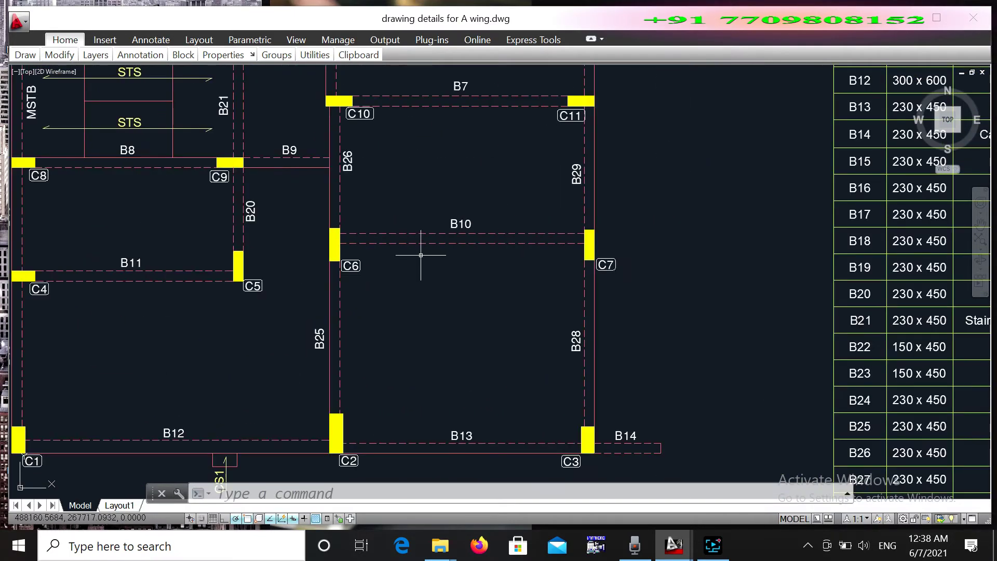
{"action": "scroll", "coordinate": [421, 254], "scroll_direction": "down", "scroll_amount": 2}
{"action": "mouse_move", "coordinate": [454, 210]}
{"action": "middle_mouse_down"}
{"action": "mouse_move", "coordinate": [429, 261]}
{"action": "mouse_move", "coordinate": [427, 365]}
{"action": "middle_mouse_up"}
{"action": "scroll", "coordinate": [427, 365], "scroll_direction": "down", "scroll_amount": 2}
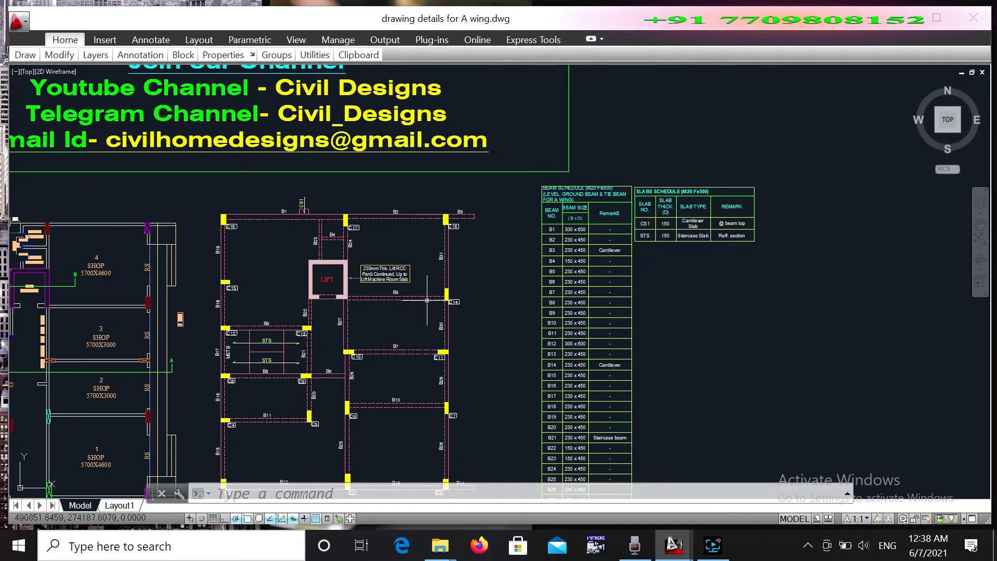
{"action": "scroll", "coordinate": [605, 294], "scroll_direction": "up", "scroll_amount": 4}
{"action": "scroll", "coordinate": [508, 350], "scroll_direction": "down", "scroll_amount": 1}
{"action": "scroll", "coordinate": [477, 238], "scroll_direction": "up", "scroll_amount": 1}
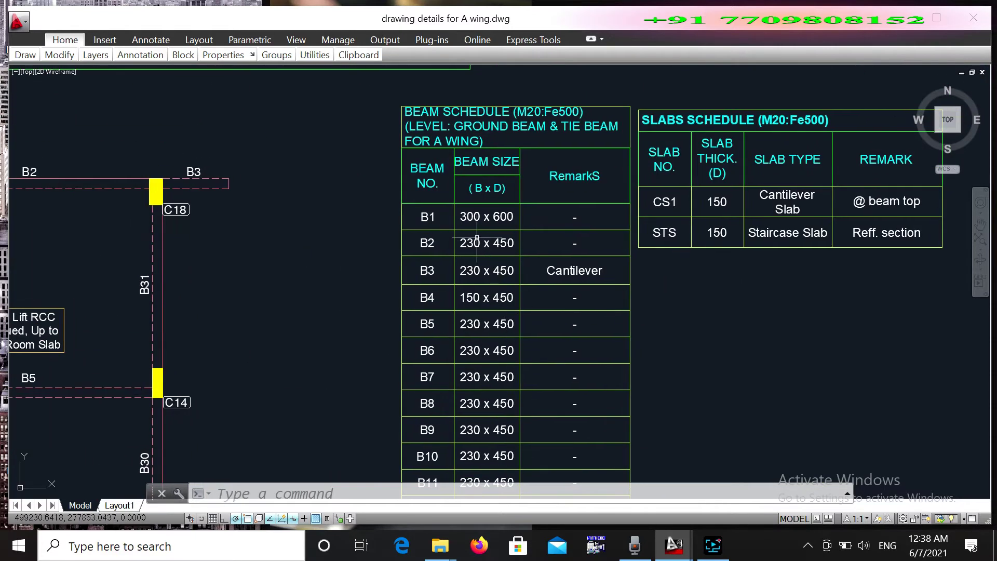
{"action": "middle_click_drag", "start_coordinate": [482, 310], "coordinate": [501, 226]}
{"action": "middle_click_drag", "start_coordinate": [508, 337], "coordinate": [509, 225]}
{"action": "mouse_move", "coordinate": [502, 375]}
{"action": "middle_mouse_down"}
{"action": "mouse_move", "coordinate": [503, 286]}
{"action": "mouse_move", "coordinate": [482, 532]}
{"action": "middle_mouse_up"}
{"action": "scroll", "coordinate": [503, 285], "scroll_direction": "down", "scroll_amount": 2}
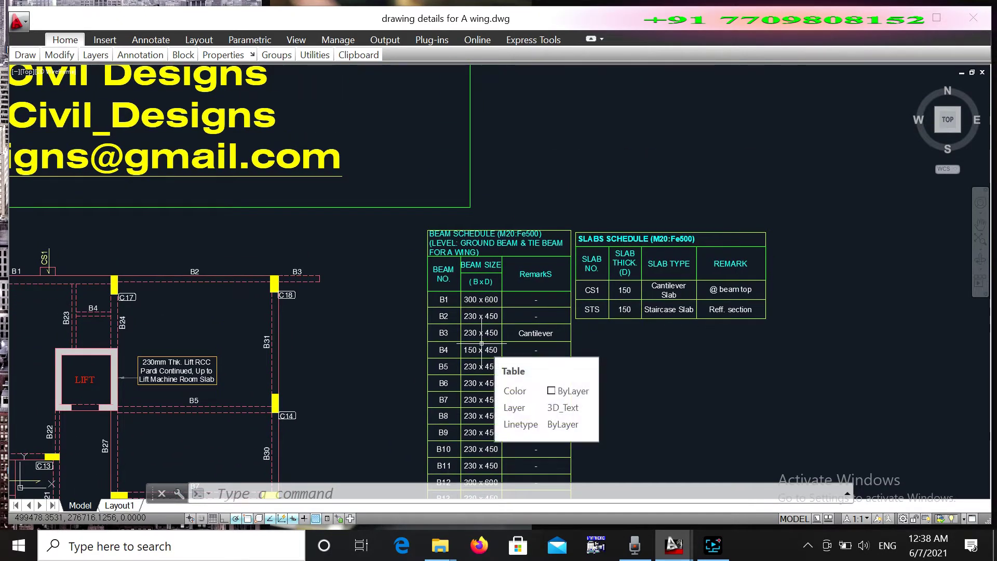
{"action": "middle_click_drag", "start_coordinate": [494, 303], "coordinate": [476, 358]}
{"action": "scroll", "coordinate": [476, 359], "scroll_direction": "up", "scroll_amount": 2}
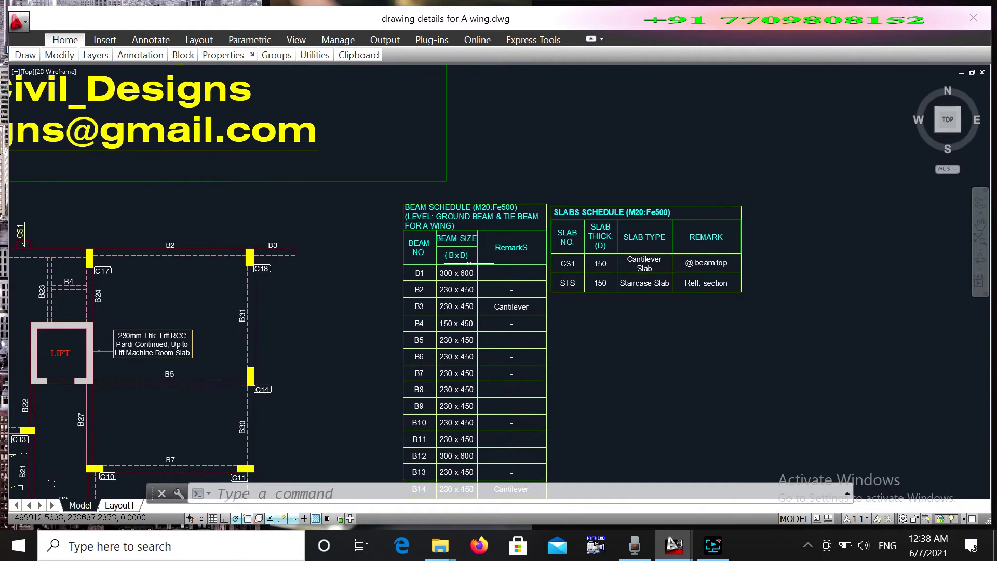
{"action": "scroll", "coordinate": [467, 312], "scroll_direction": "up", "scroll_amount": 2}
{"action": "scroll", "coordinate": [457, 280], "scroll_direction": "up", "scroll_amount": 1}
{"action": "middle_click_drag", "start_coordinate": [431, 165], "coordinate": [372, 217]}
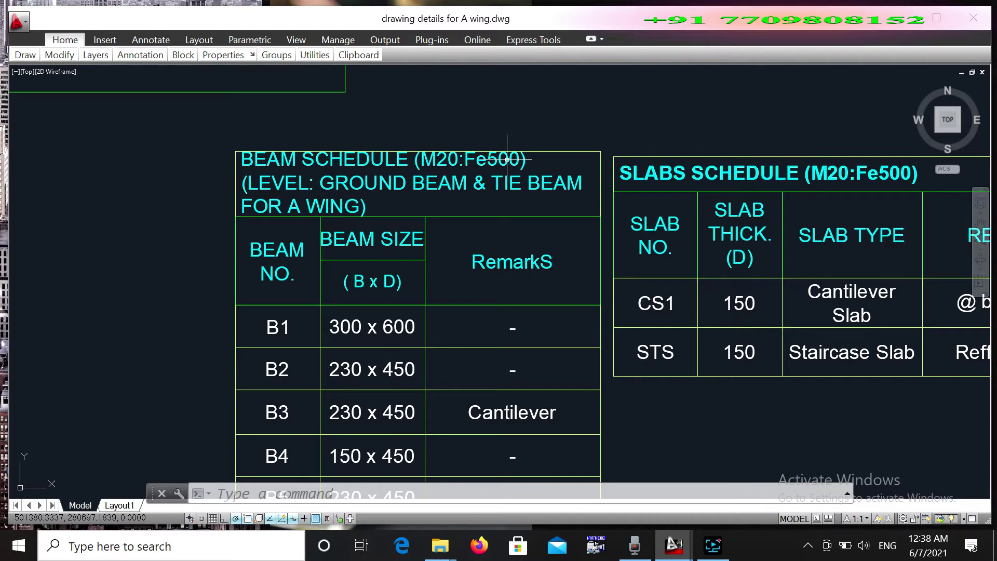
{"action": "middle_click_drag", "start_coordinate": [519, 273], "coordinate": [489, 137]}
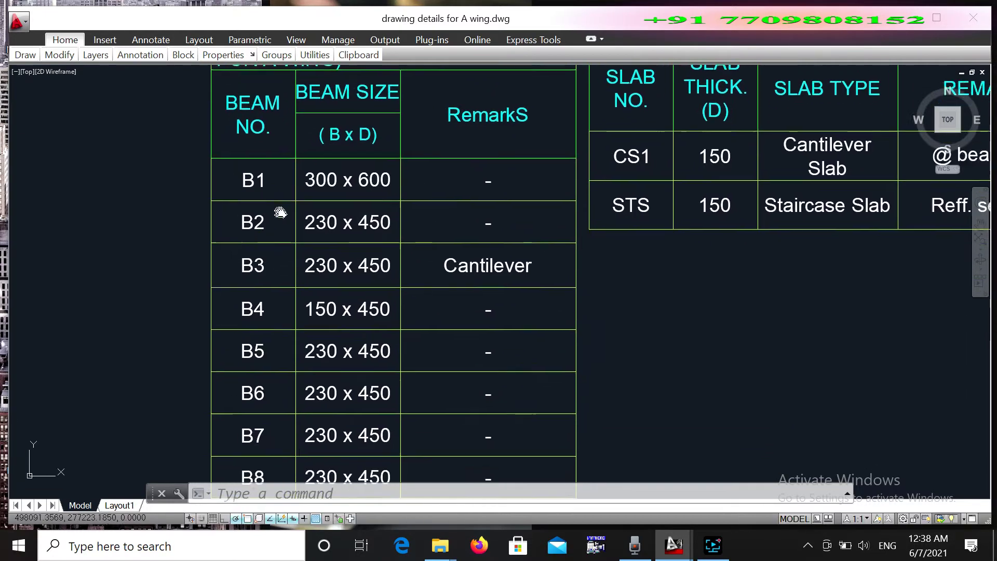
{"action": "scroll", "coordinate": [281, 215], "scroll_direction": "down", "scroll_amount": 2}
{"action": "scroll", "coordinate": [353, 159], "scroll_direction": "down", "scroll_amount": 2}
{"action": "middle_click_drag", "start_coordinate": [450, 234], "coordinate": [451, 97]}
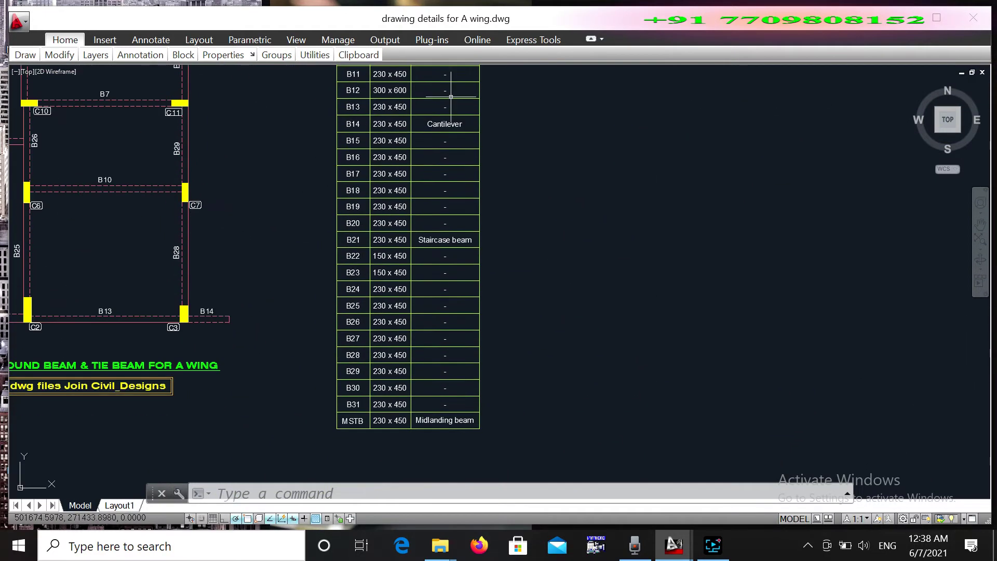
{"action": "scroll", "coordinate": [354, 407], "scroll_direction": "up", "scroll_amount": 2}
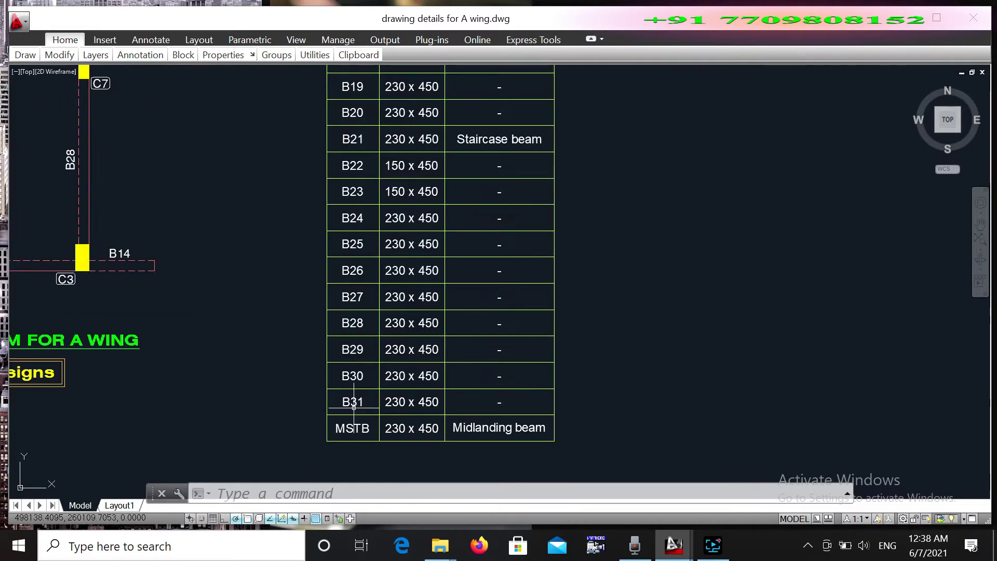
{"action": "scroll", "coordinate": [339, 446], "scroll_direction": "down", "scroll_amount": 2}
{"action": "mouse_move", "coordinate": [478, 285]}
{"action": "middle_mouse_down"}
{"action": "mouse_move", "coordinate": [430, 288]}
{"action": "mouse_move", "coordinate": [324, 370]}
{"action": "middle_mouse_up"}
{"action": "scroll", "coordinate": [273, 237], "scroll_direction": "up", "scroll_amount": 4}
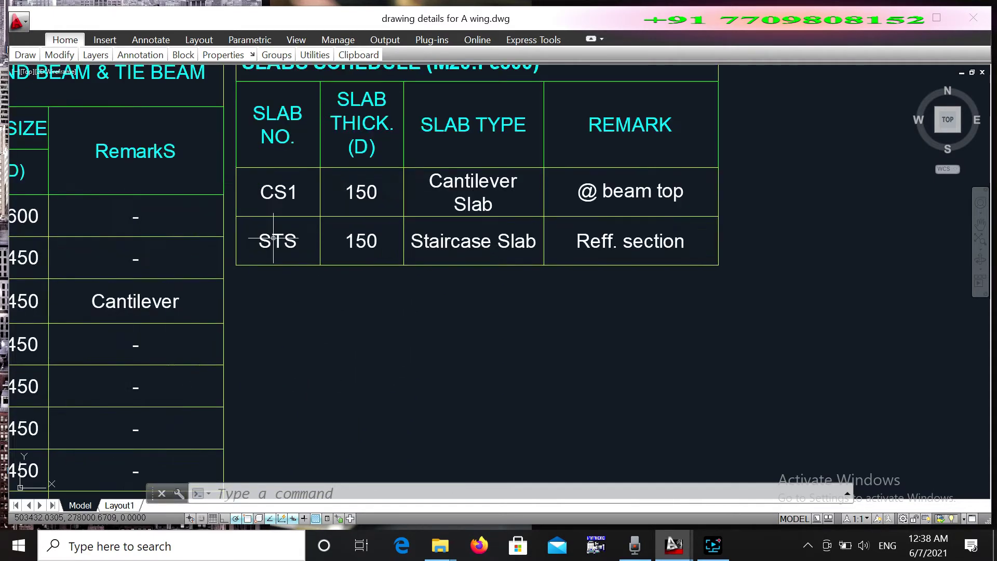
{"action": "middle_click_drag", "start_coordinate": [320, 239], "coordinate": [381, 229]}
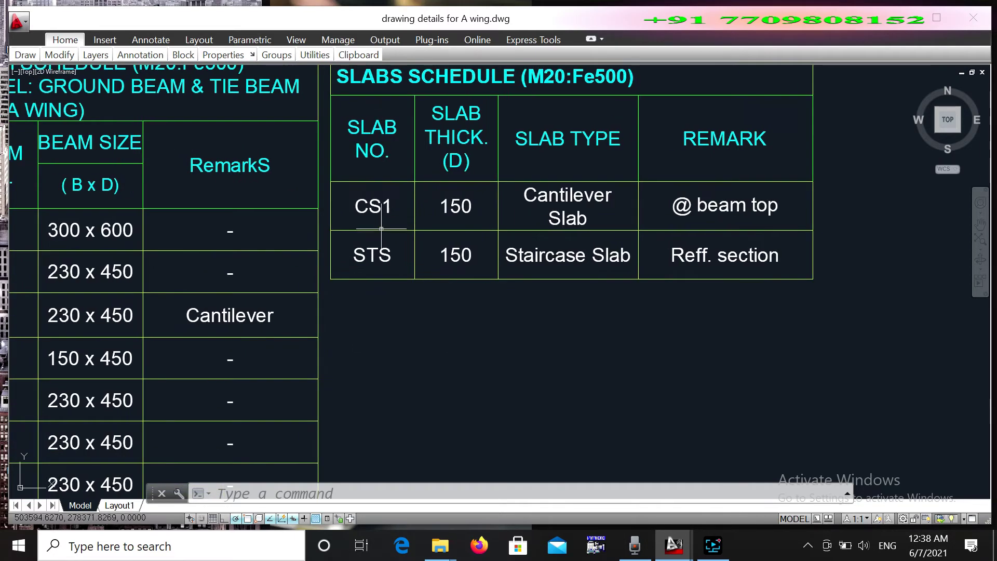
{"action": "scroll", "coordinate": [390, 267], "scroll_direction": "down", "scroll_amount": 6}
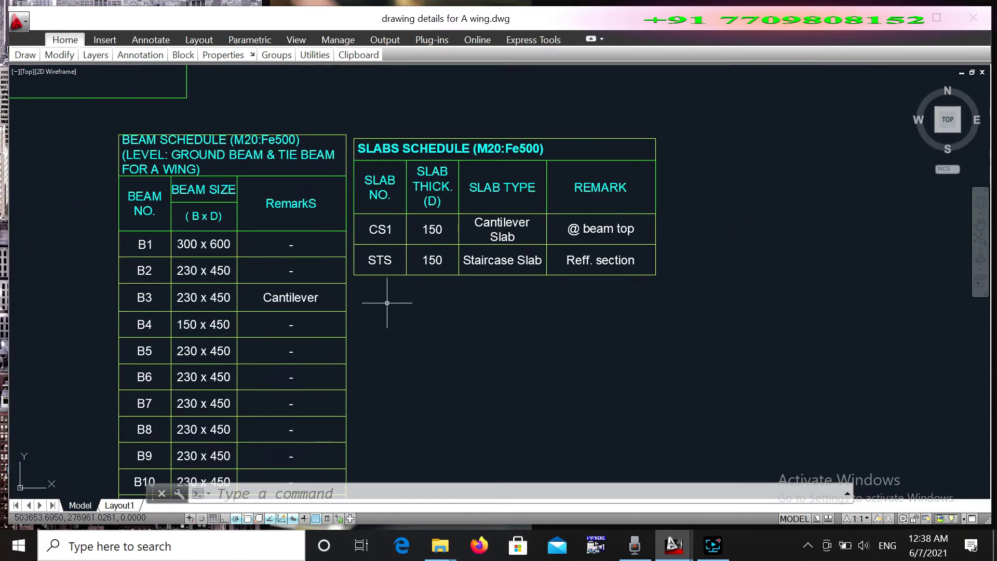
{"action": "scroll", "coordinate": [646, 194], "scroll_direction": "up", "scroll_amount": 4}
{"action": "scroll", "coordinate": [495, 228], "scroll_direction": "down", "scroll_amount": 1}
{"action": "scroll", "coordinate": [496, 197], "scroll_direction": "down", "scroll_amount": 2}
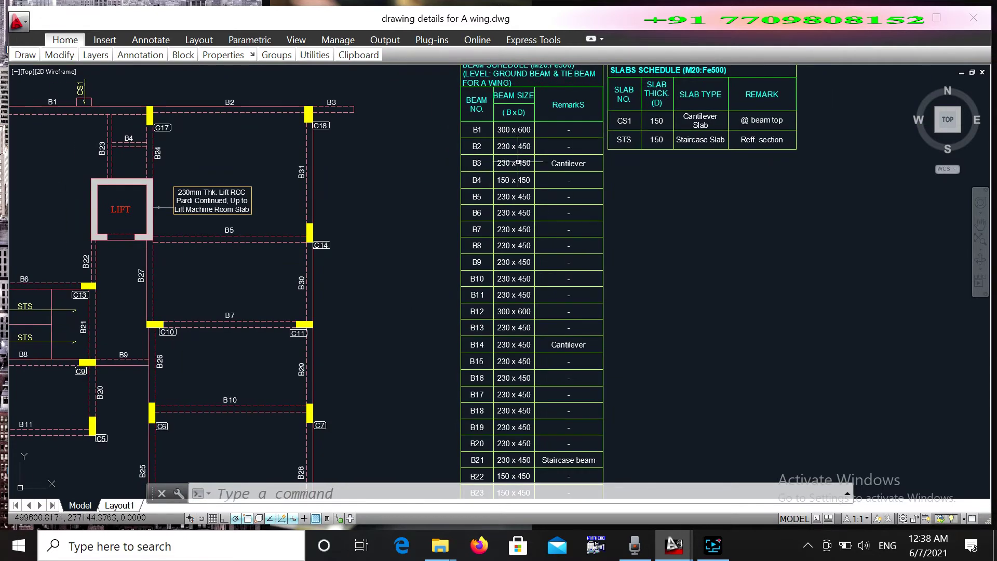
{"action": "middle_click_drag", "start_coordinate": [392, 161], "coordinate": [550, 164]}
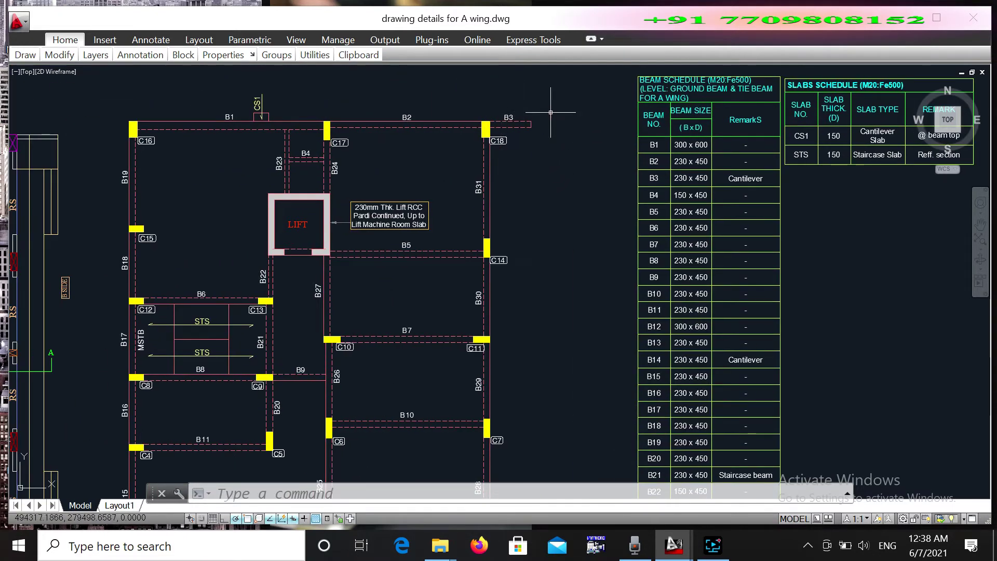
{"action": "middle_click_drag", "start_coordinate": [445, 194], "coordinate": [488, 176]}
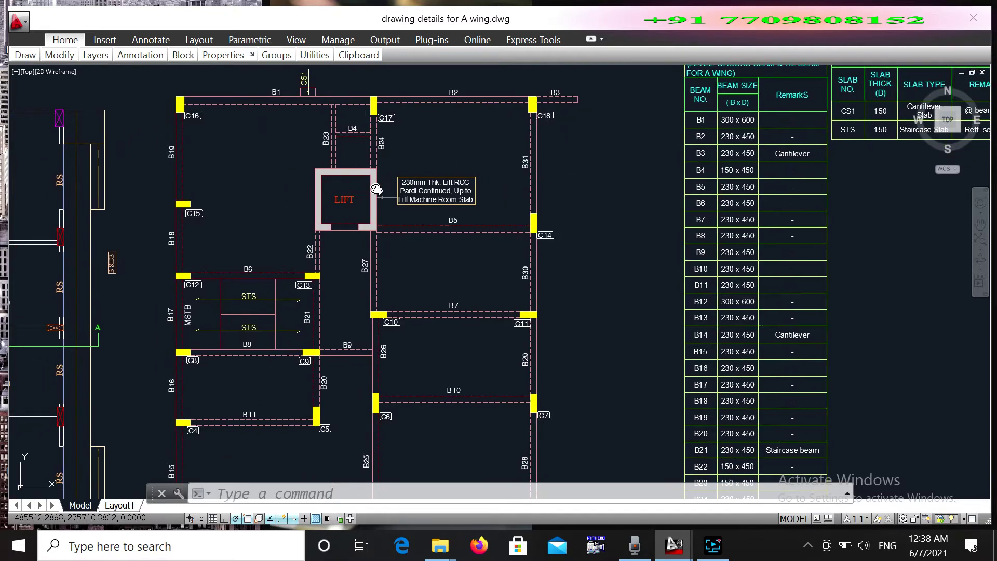
{"action": "middle_click_drag", "start_coordinate": [356, 198], "coordinate": [452, 166]}
{"action": "scroll", "coordinate": [471, 208], "scroll_direction": "up", "scroll_amount": 1}
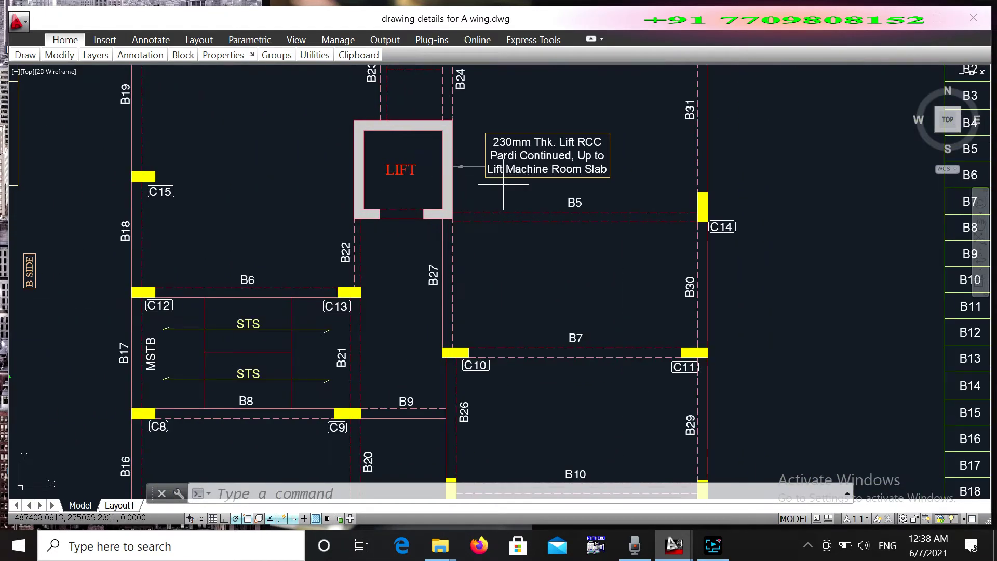
{"action": "scroll", "coordinate": [502, 213], "scroll_direction": "up", "scroll_amount": 5}
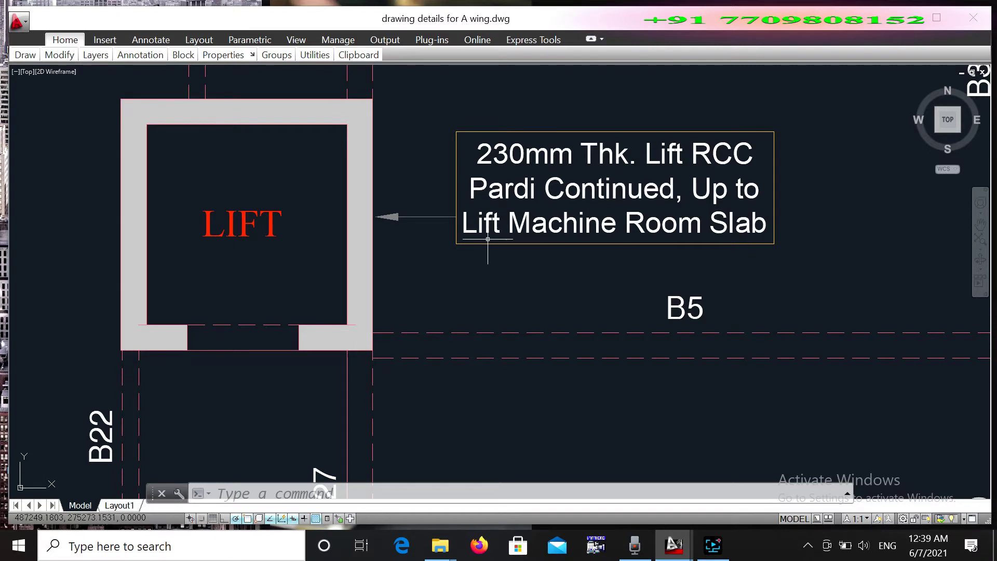
{"action": "scroll", "coordinate": [544, 238], "scroll_direction": "down", "scroll_amount": 2}
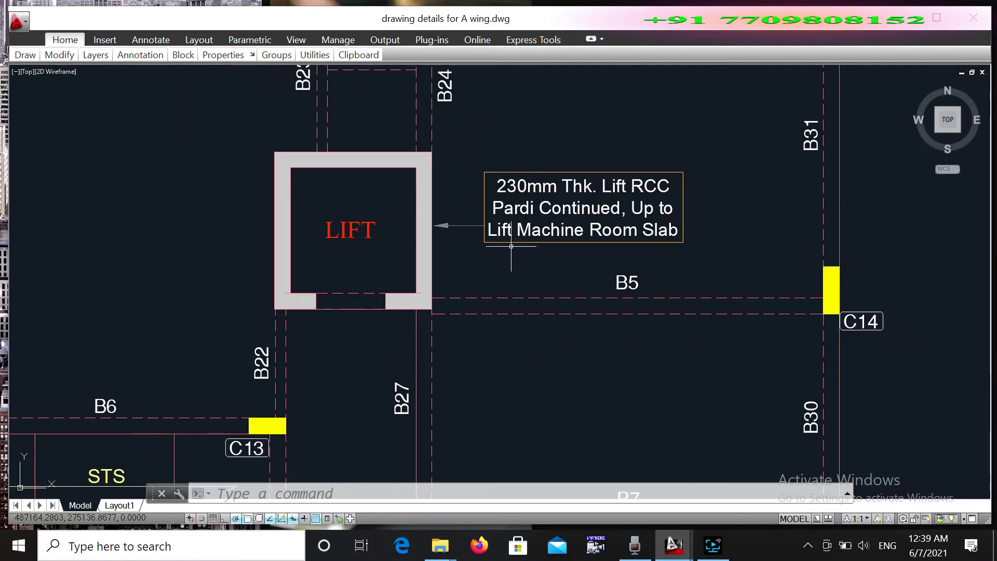
{"action": "middle_click_drag", "start_coordinate": [465, 255], "coordinate": [510, 223]}
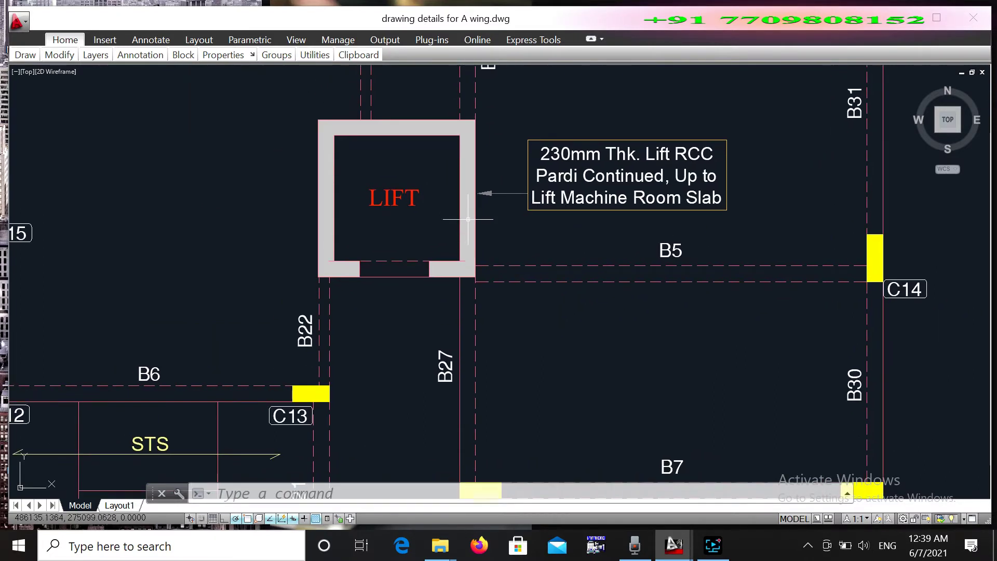
{"action": "scroll", "coordinate": [468, 219], "scroll_direction": "down", "scroll_amount": 2}
{"action": "middle_click_drag", "start_coordinate": [474, 262], "coordinate": [485, 206]}
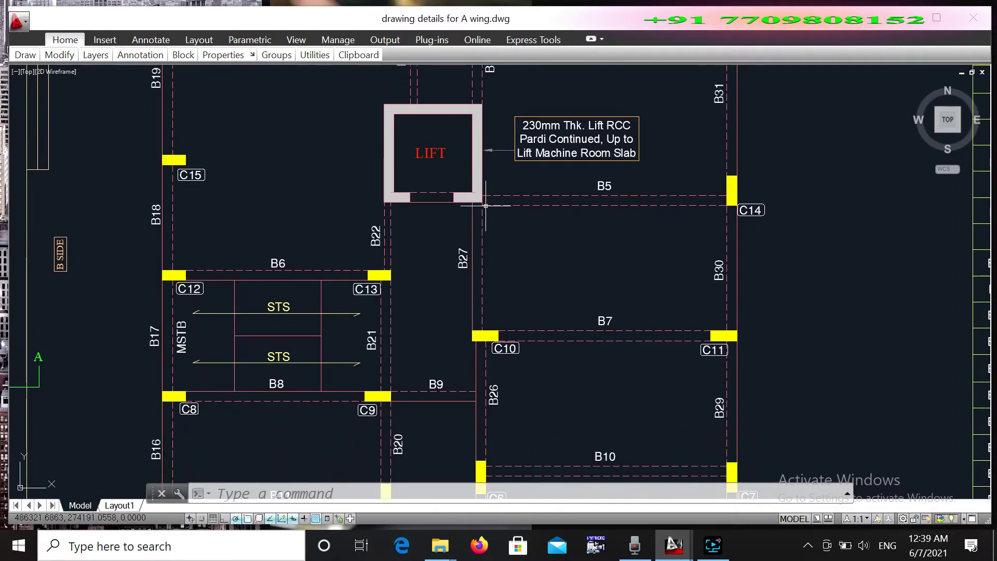
{"action": "scroll", "coordinate": [543, 206], "scroll_direction": "down", "scroll_amount": 2}
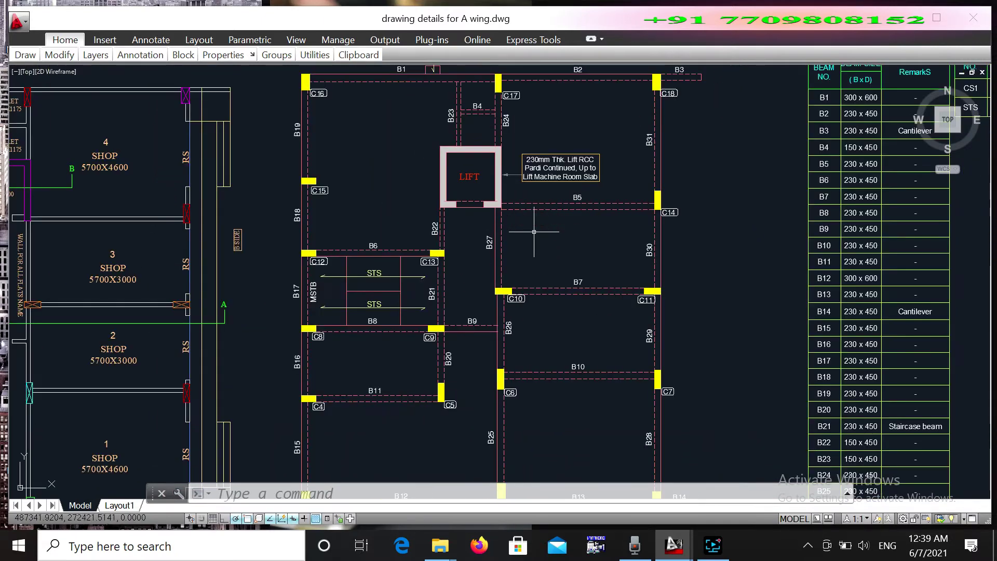
{"action": "middle_click_drag", "start_coordinate": [534, 232], "coordinate": [524, 171]}
{"action": "middle_click_drag", "start_coordinate": [521, 272], "coordinate": [538, 169]}
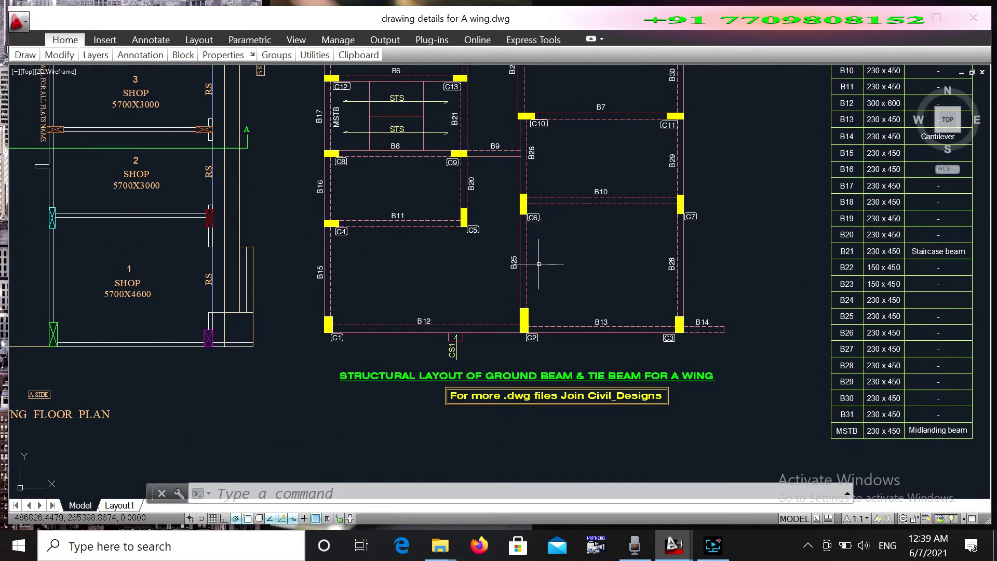
{"action": "middle_click_drag", "start_coordinate": [549, 317], "coordinate": [548, 201]}
{"action": "middle_click_drag", "start_coordinate": [381, 275], "coordinate": [504, 263]}
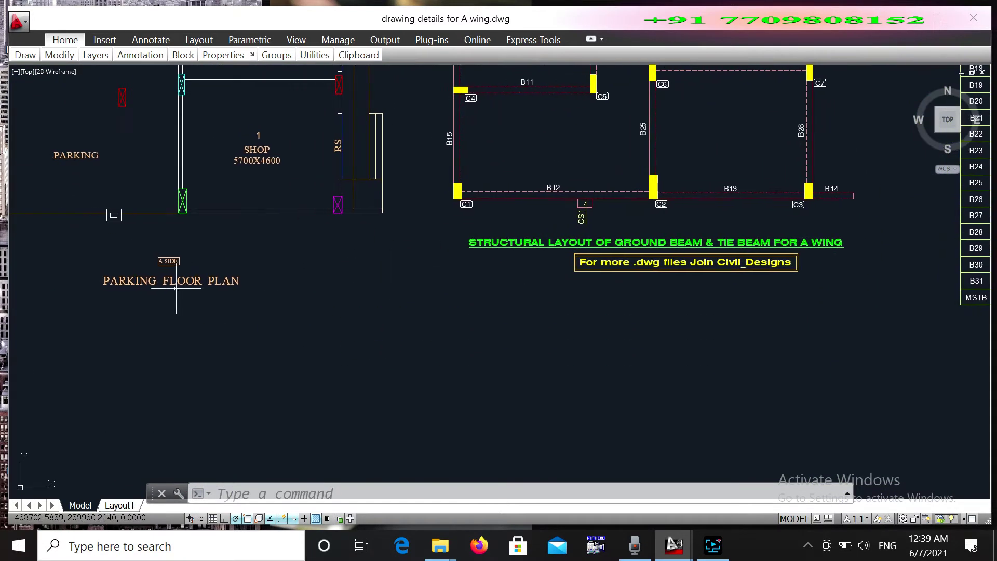
{"action": "mouse_move", "coordinate": [176, 288]}
{"action": "middle_mouse_down"}
{"action": "mouse_move", "coordinate": [304, 280]}
{"action": "mouse_move", "coordinate": [312, 353]}
{"action": "middle_mouse_up"}
{"action": "middle_click_drag", "start_coordinate": [451, 210], "coordinate": [322, 297]}
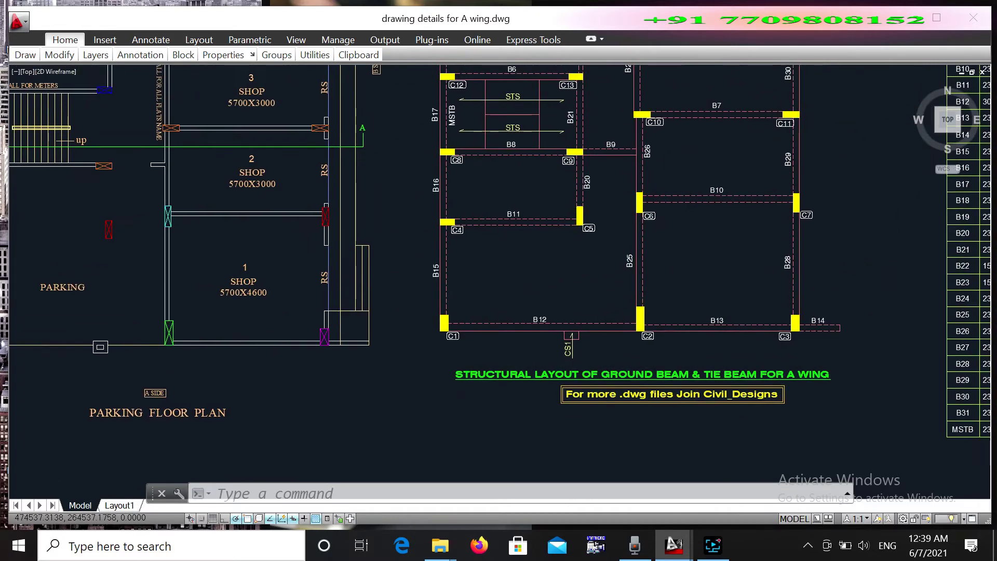
{"action": "scroll", "coordinate": [378, 254], "scroll_direction": "down", "scroll_amount": 4}
{"action": "scroll", "coordinate": [364, 255], "scroll_direction": "up", "scroll_amount": 3}
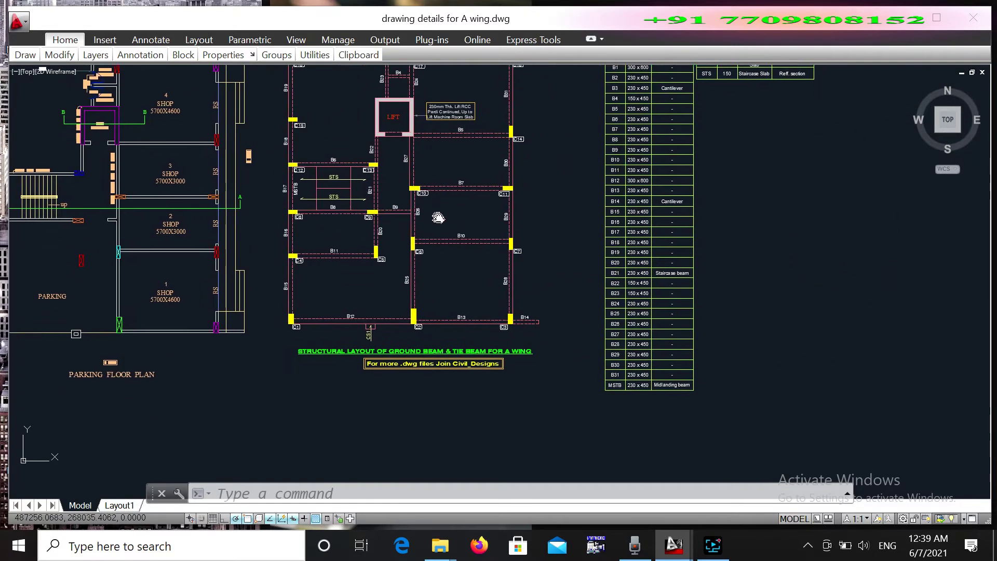
{"action": "middle_click_drag", "start_coordinate": [432, 269], "coordinate": [421, 317]}
{"action": "scroll", "coordinate": [421, 317], "scroll_direction": "down", "scroll_amount": 3}
{"action": "middle_click_drag", "start_coordinate": [377, 183], "coordinate": [416, 204]}
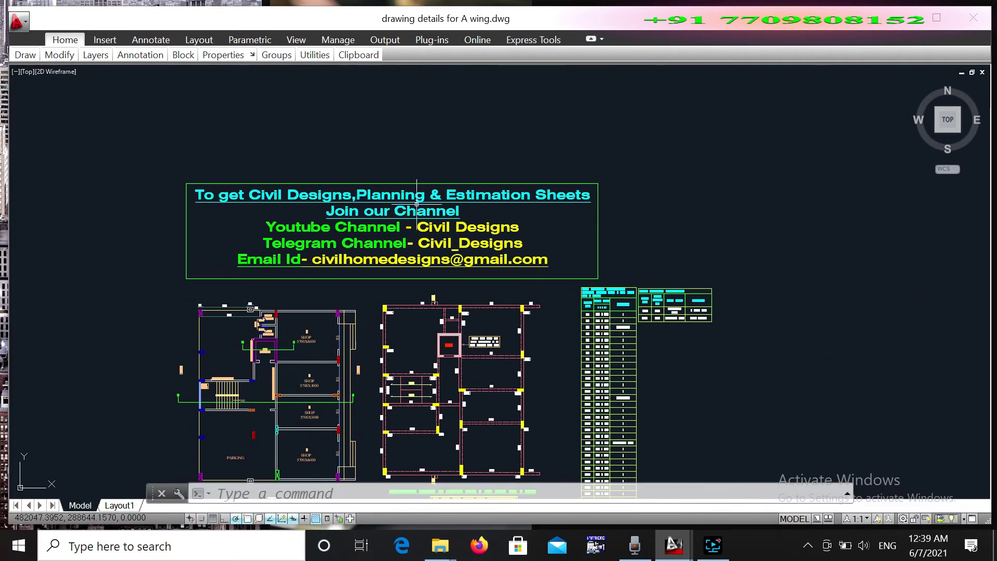
{"action": "scroll", "coordinate": [426, 291], "scroll_direction": "up", "scroll_amount": 3}
{"action": "scroll", "coordinate": [457, 244], "scroll_direction": "down", "scroll_amount": 2}
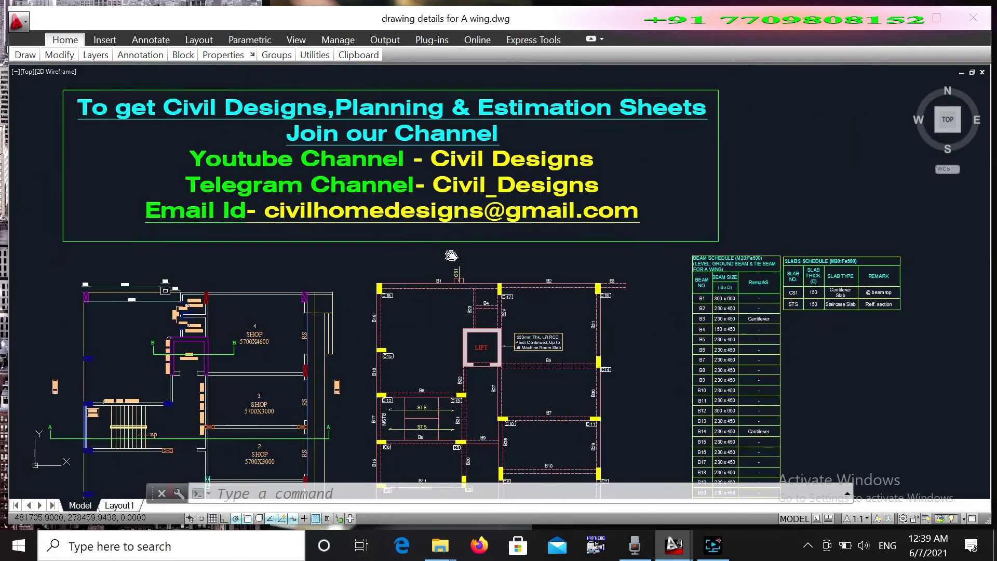
{"action": "scroll", "coordinate": [475, 221], "scroll_direction": "down", "scroll_amount": 3}
{"action": "middle_click_drag", "start_coordinate": [491, 311], "coordinate": [494, 259]}
{"action": "scroll", "coordinate": [497, 275], "scroll_direction": "up", "scroll_amount": 4}
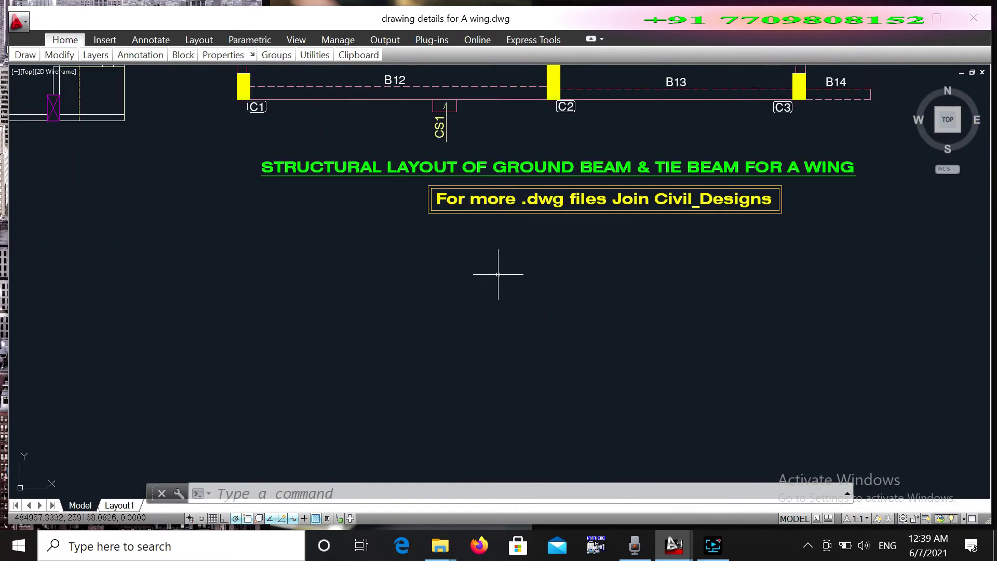
{"action": "middle_click_drag", "start_coordinate": [496, 272], "coordinate": [430, 279]}
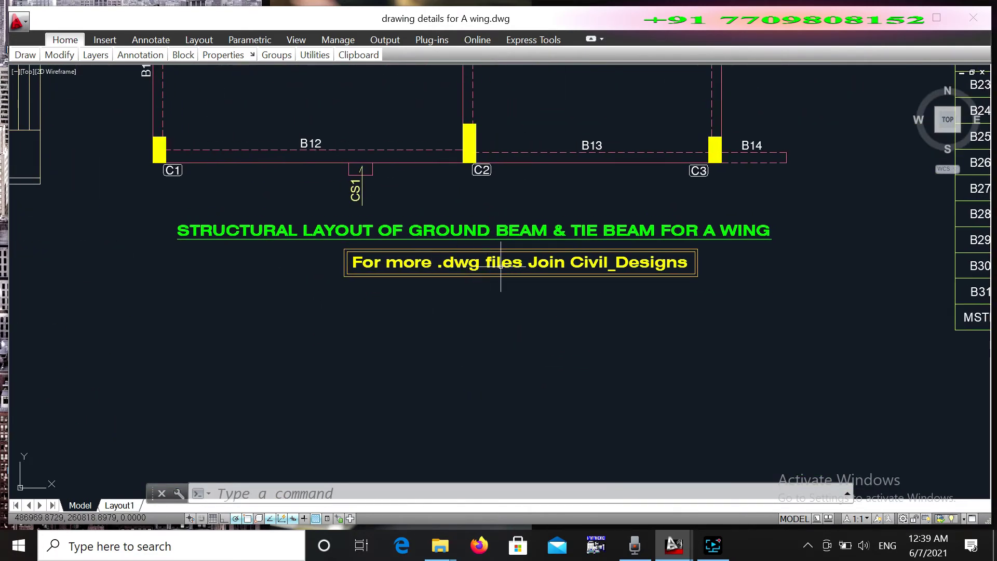
{"action": "scroll", "coordinate": [557, 239], "scroll_direction": "up", "scroll_amount": 4}
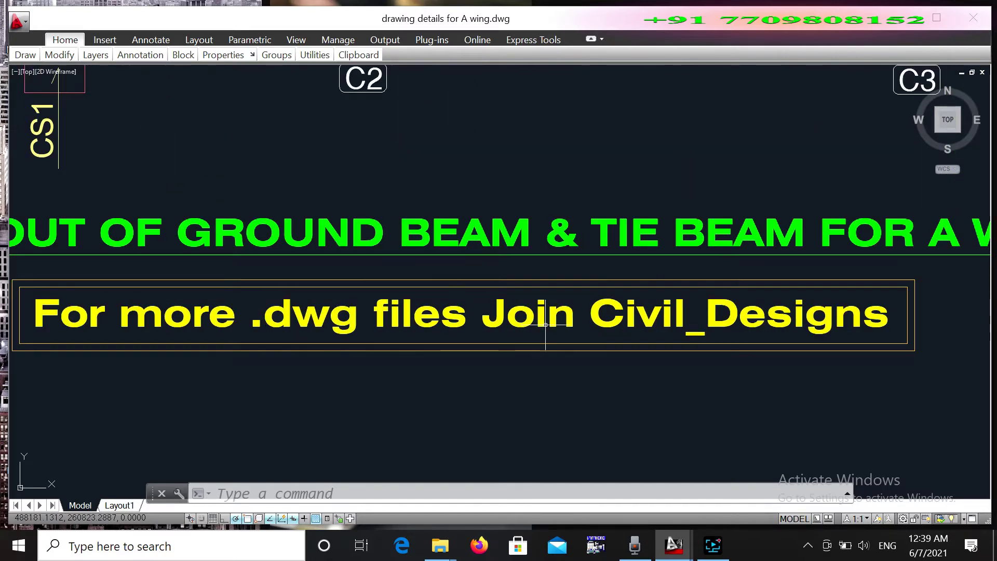
{"action": "scroll", "coordinate": [546, 325], "scroll_direction": "down", "scroll_amount": 2}
{"action": "scroll", "coordinate": [691, 322], "scroll_direction": "down", "scroll_amount": 2}
{"action": "scroll", "coordinate": [686, 322], "scroll_direction": "down", "scroll_amount": 2}
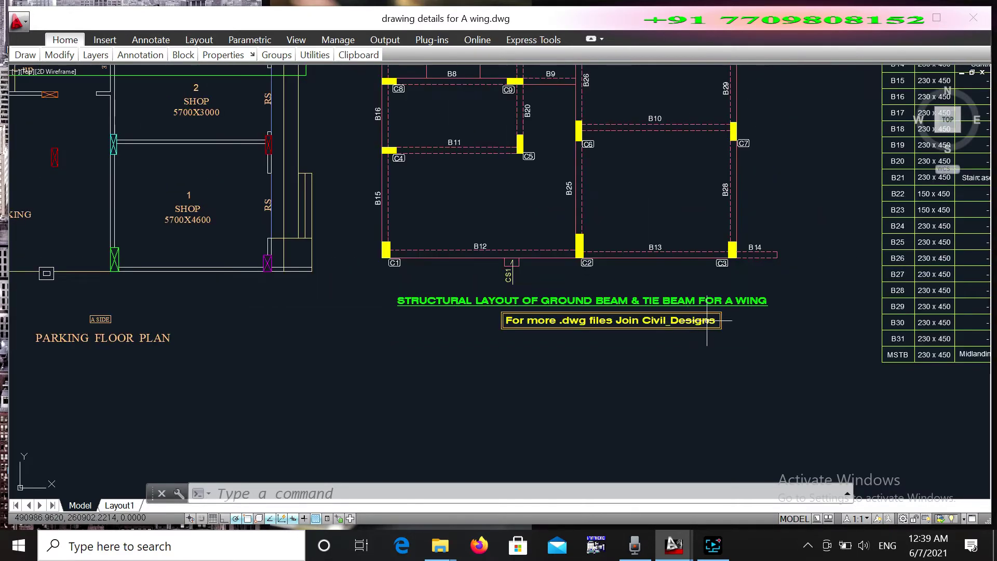
{"action": "mouse_move", "coordinate": [714, 334]}
{"action": "middle_mouse_down"}
{"action": "mouse_move", "coordinate": [519, 351]}
{"action": "mouse_move", "coordinate": [472, 328]}
{"action": "middle_mouse_up"}
{"action": "middle_click_drag", "start_coordinate": [498, 296], "coordinate": [776, 248]}
{"action": "scroll", "coordinate": [559, 255], "scroll_direction": "down", "scroll_amount": 2}
{"action": "middle_click_drag", "start_coordinate": [561, 255], "coordinate": [203, 259]}
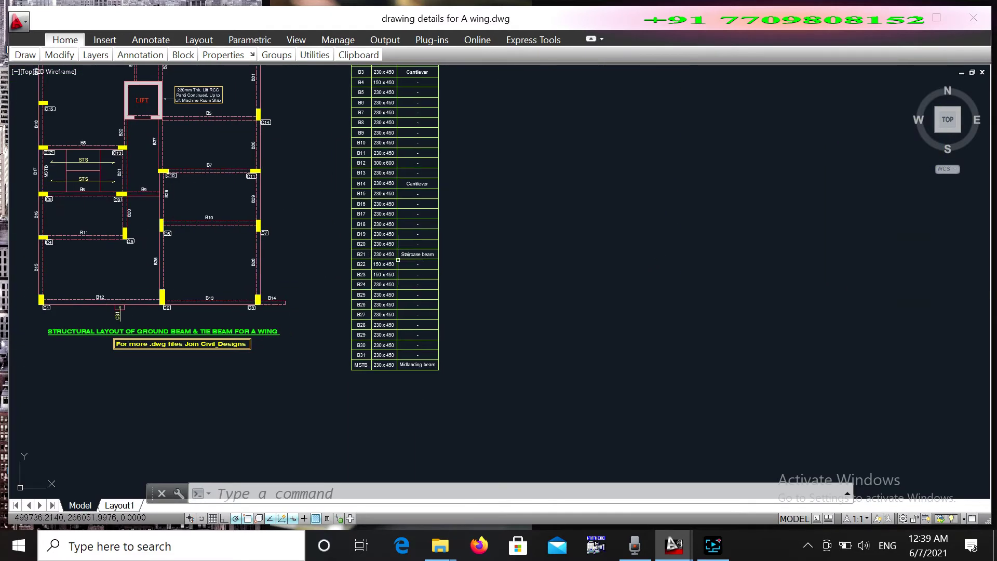
{"action": "scroll", "coordinate": [370, 254], "scroll_direction": "up", "scroll_amount": 4}
{"action": "scroll", "coordinate": [301, 260], "scroll_direction": "up", "scroll_amount": 3}
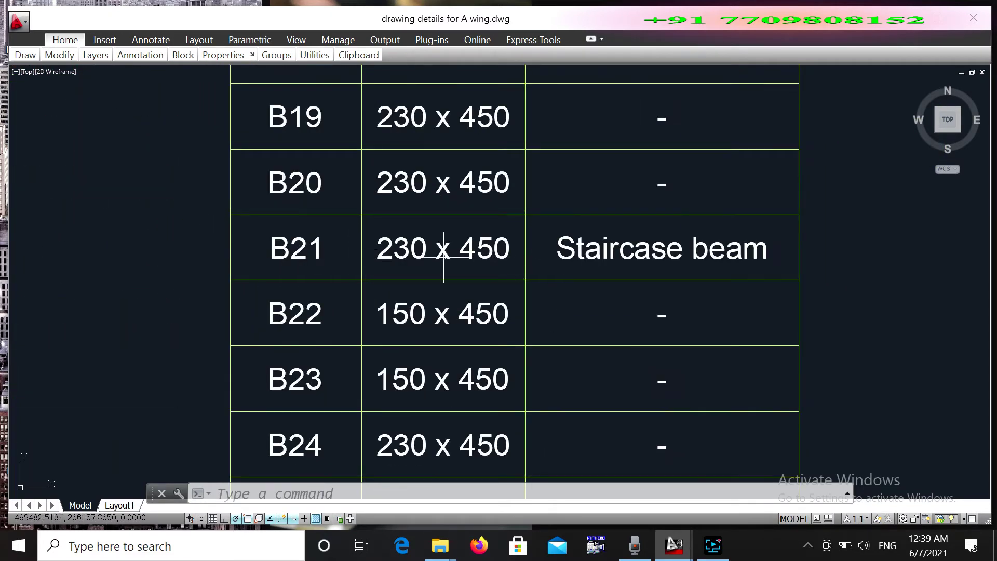
{"action": "scroll", "coordinate": [571, 256], "scroll_direction": "down", "scroll_amount": 4}
{"action": "middle_click_drag", "start_coordinate": [574, 252], "coordinate": [708, 251]}
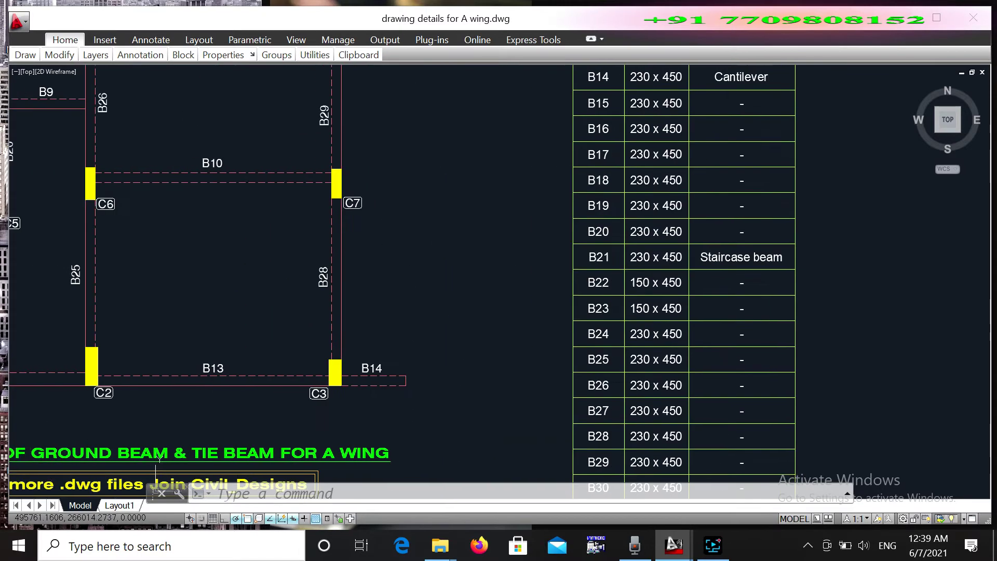
{"action": "scroll", "coordinate": [456, 267], "scroll_direction": "down", "scroll_amount": 4}
{"action": "middle_click_drag", "start_coordinate": [457, 267], "coordinate": [613, 267]}
{"action": "scroll", "coordinate": [394, 202], "scroll_direction": "up", "scroll_amount": 4}
{"action": "scroll", "coordinate": [398, 208], "scroll_direction": "up", "scroll_amount": 4}
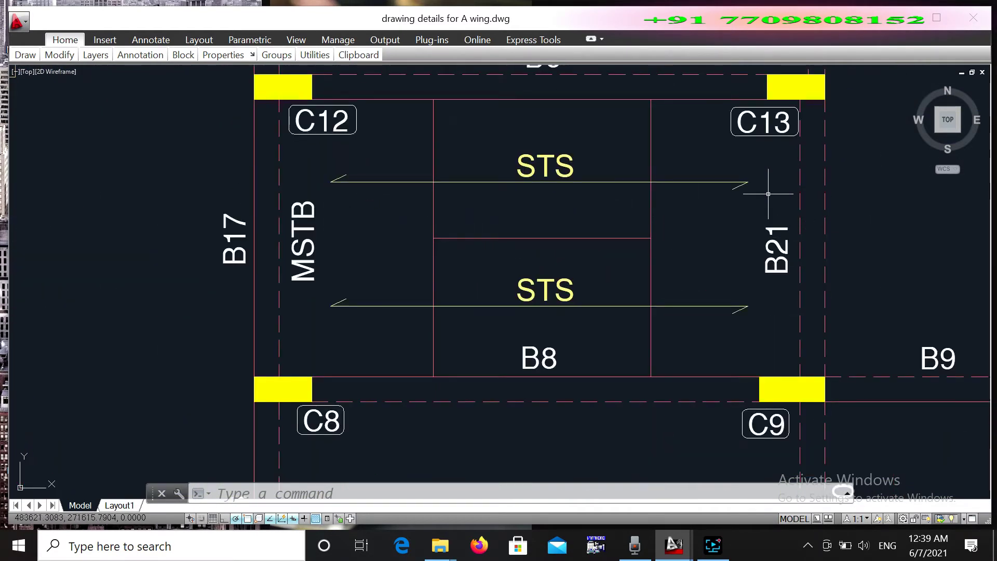
{"action": "middle_click_drag", "start_coordinate": [769, 194], "coordinate": [752, 195]}
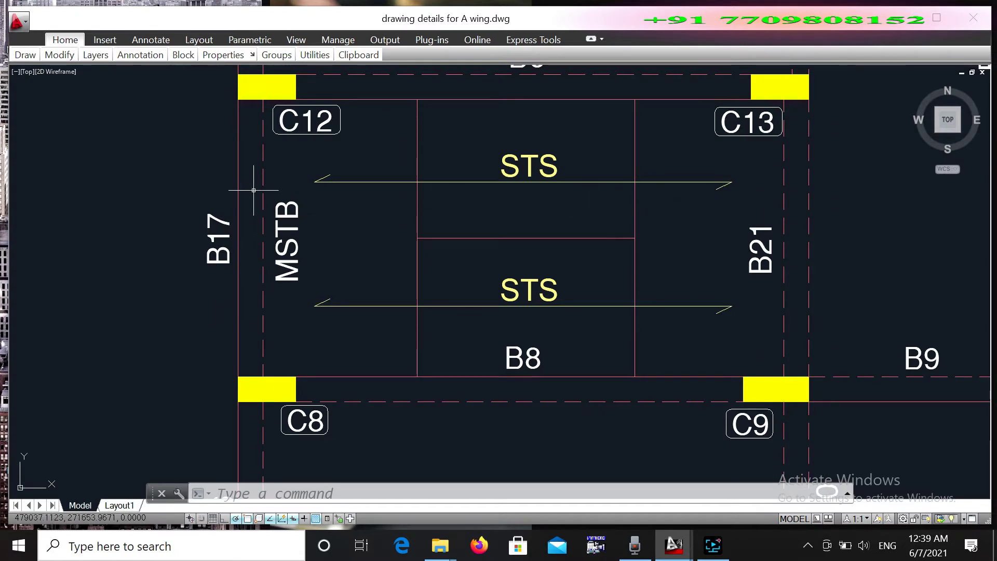
{"action": "middle_click_drag", "start_coordinate": [421, 254], "coordinate": [372, 256]}
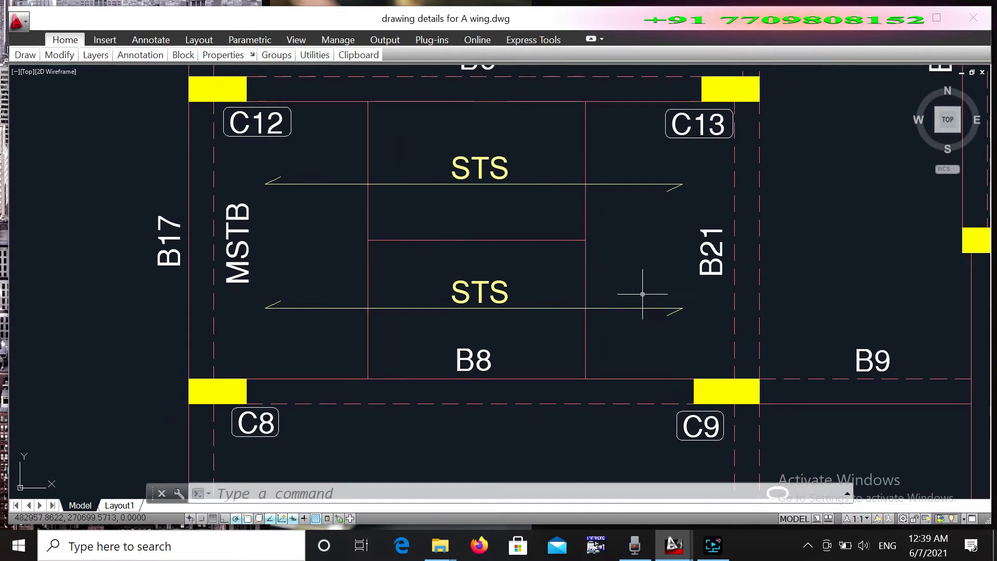
{"action": "scroll", "coordinate": [490, 292], "scroll_direction": "down", "scroll_amount": 2}
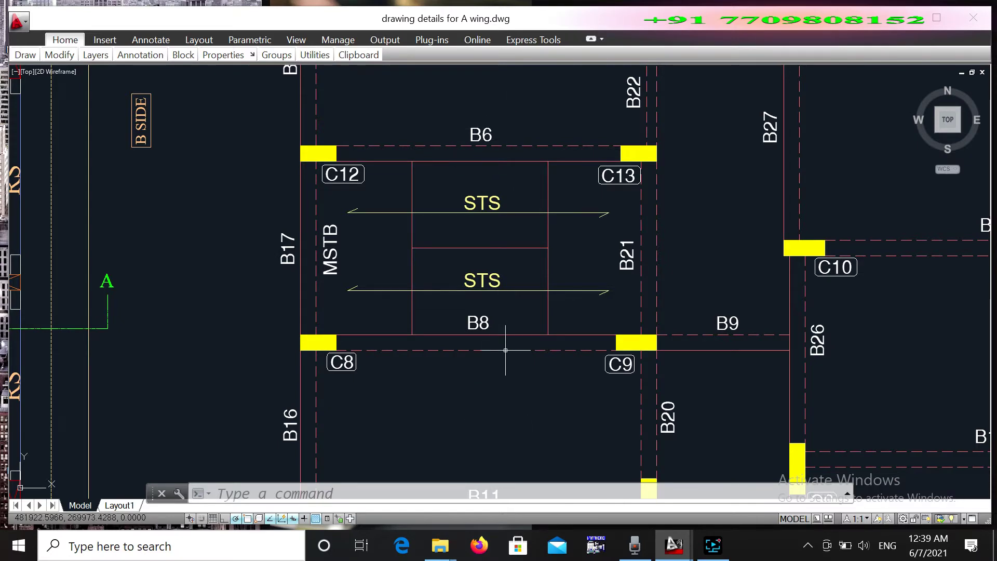
{"action": "scroll", "coordinate": [506, 350], "scroll_direction": "down", "scroll_amount": 3}
{"action": "scroll", "coordinate": [291, 271], "scroll_direction": "down", "scroll_amount": 2}
{"action": "mouse_move", "coordinate": [590, 270]}
{"action": "middle_mouse_down"}
{"action": "mouse_move", "coordinate": [397, 278]}
{"action": "mouse_move", "coordinate": [540, 260]}
{"action": "middle_mouse_up"}
{"action": "scroll", "coordinate": [451, 254], "scroll_direction": "up", "scroll_amount": 2}
{"action": "scroll", "coordinate": [383, 256], "scroll_direction": "down", "scroll_amount": 2}
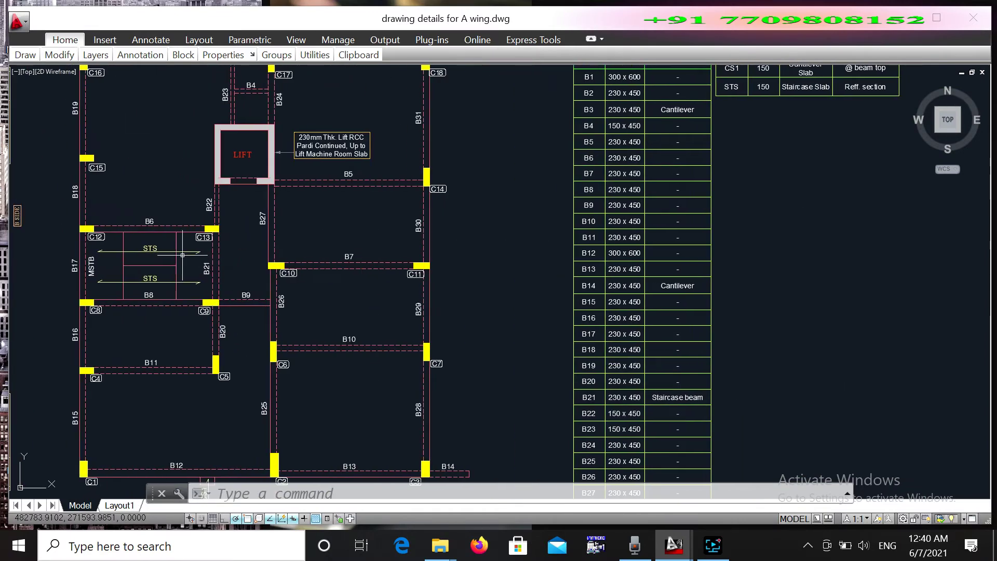
{"action": "scroll", "coordinate": [177, 254], "scroll_direction": "up", "scroll_amount": 4}
{"action": "scroll", "coordinate": [182, 255], "scroll_direction": "down", "scroll_amount": 2}
{"action": "scroll", "coordinate": [323, 261], "scroll_direction": "down", "scroll_amount": 2}
{"action": "middle_click_drag", "start_coordinate": [422, 268], "coordinate": [430, 313]}
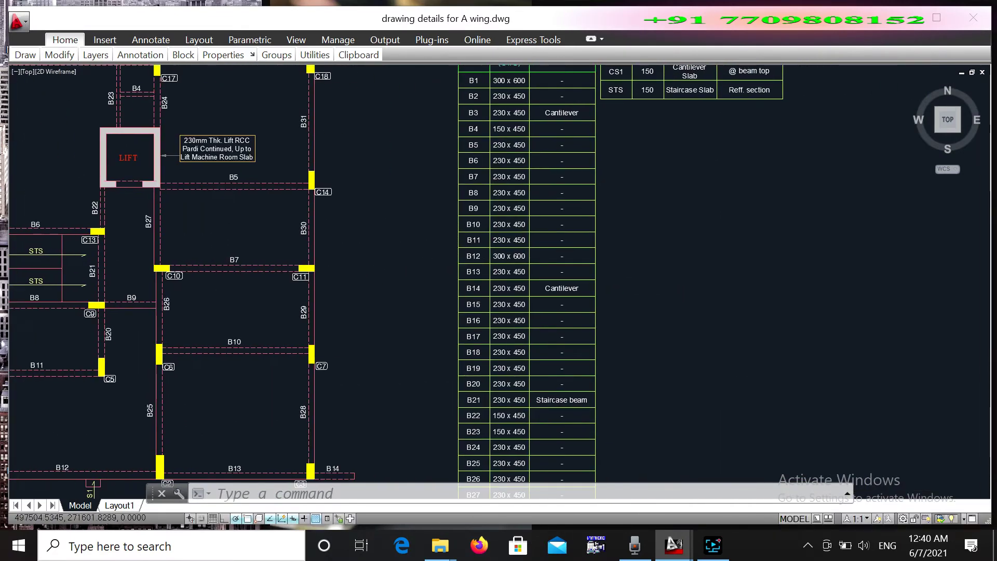
{"action": "scroll", "coordinate": [430, 314], "scroll_direction": "up", "scroll_amount": 3}
{"action": "scroll", "coordinate": [452, 214], "scroll_direction": "up", "scroll_amount": 1}
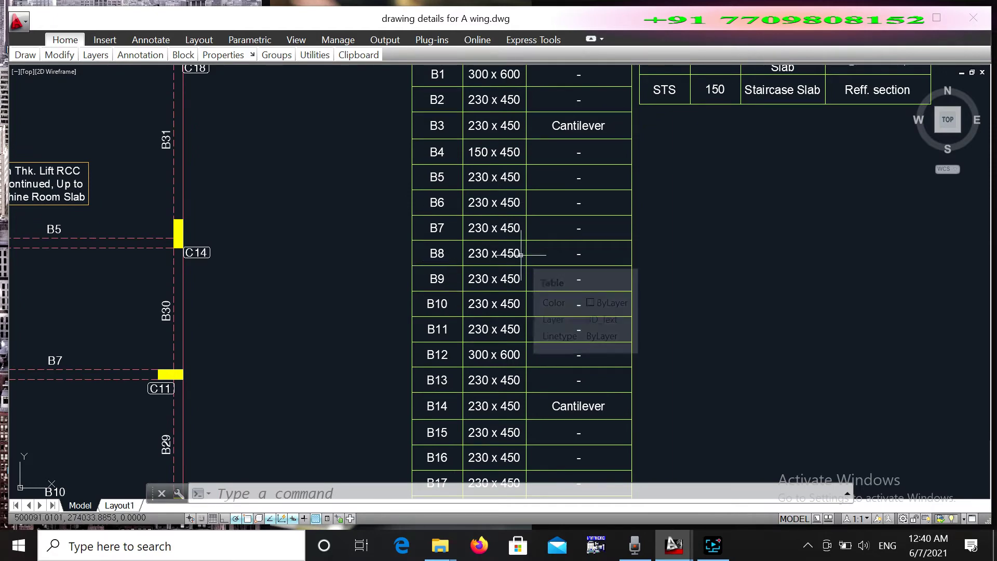
{"action": "scroll", "coordinate": [521, 255], "scroll_direction": "down", "scroll_amount": 2}
{"action": "middle_click_drag", "start_coordinate": [378, 291], "coordinate": [553, 246]}
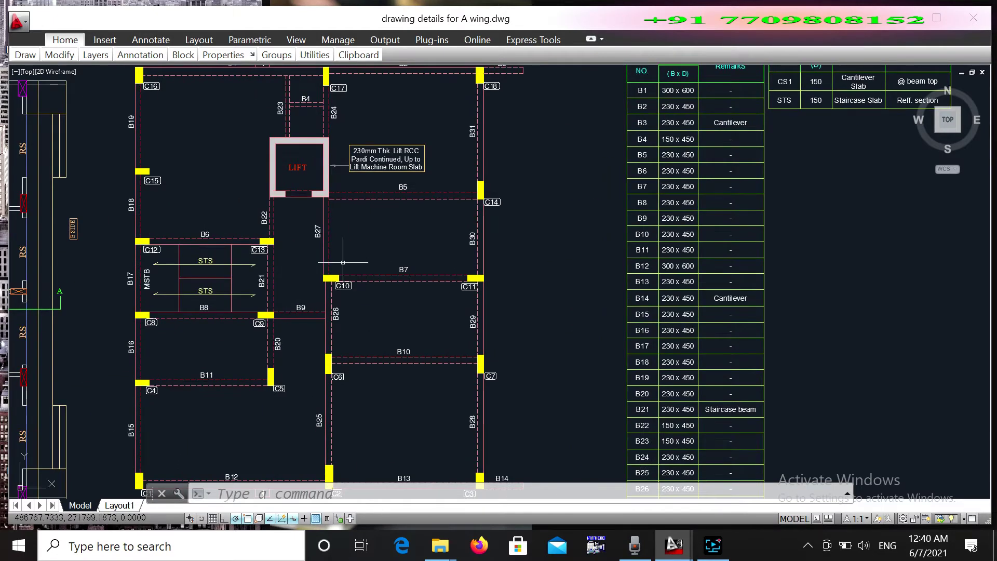
{"action": "middle_click_drag", "start_coordinate": [343, 263], "coordinate": [433, 230]}
{"action": "scroll", "coordinate": [310, 305], "scroll_direction": "up", "scroll_amount": 2}
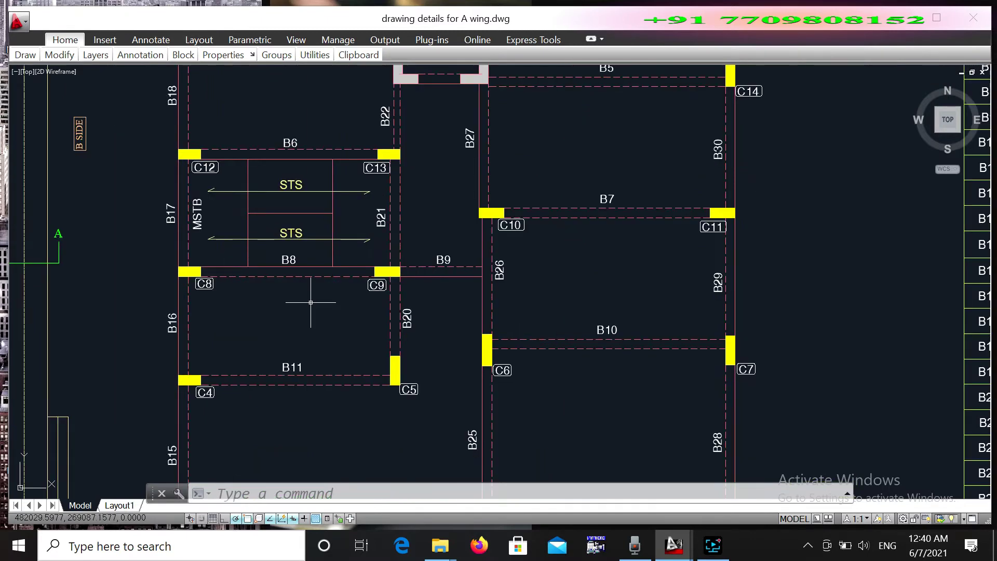
{"action": "middle_click_drag", "start_coordinate": [311, 303], "coordinate": [365, 342]}
{"action": "scroll", "coordinate": [346, 345], "scroll_direction": "up", "scroll_amount": 4}
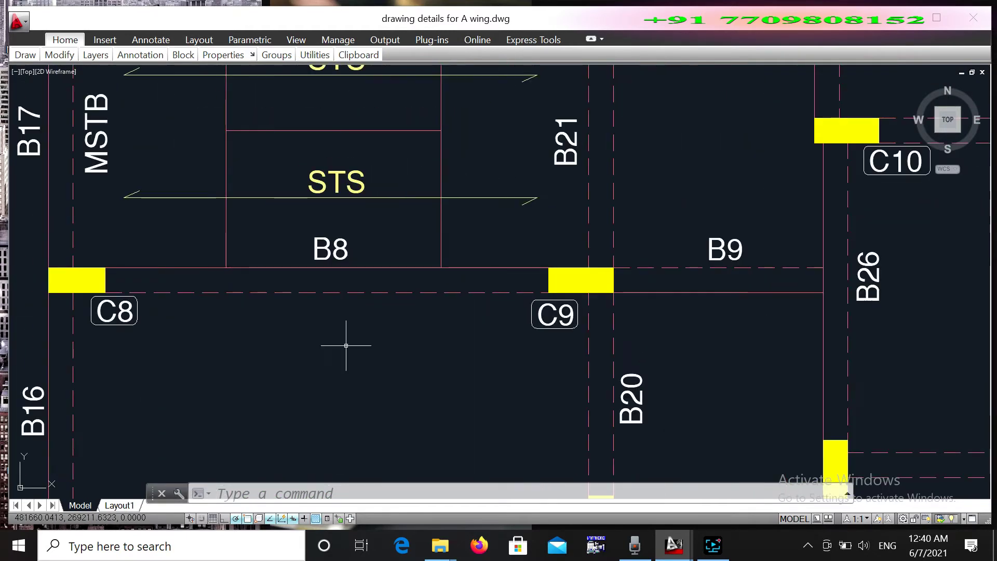
{"action": "middle_click_drag", "start_coordinate": [311, 252], "coordinate": [322, 332]}
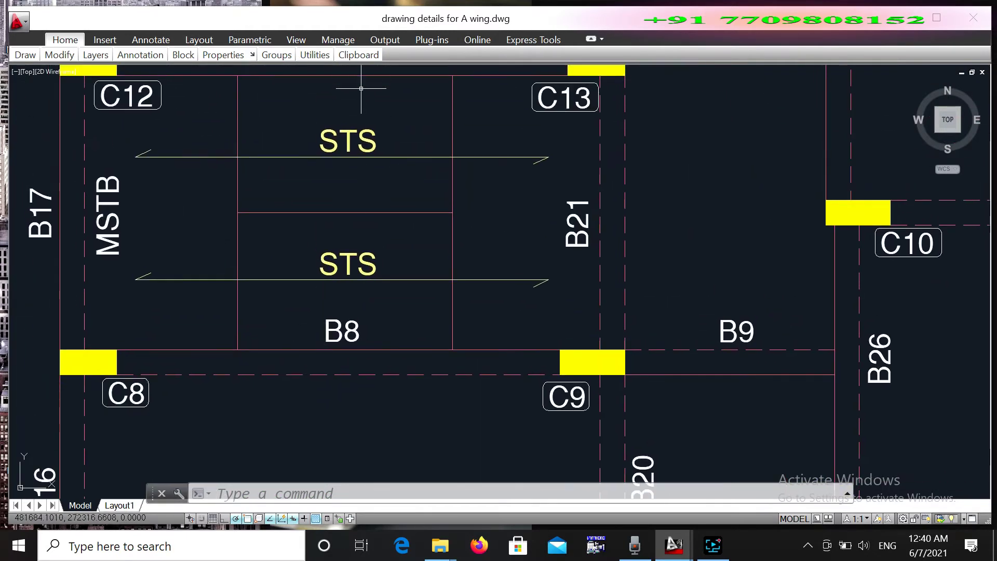
{"action": "middle_click_drag", "start_coordinate": [366, 129], "coordinate": [374, 190]}
{"action": "scroll", "coordinate": [377, 128], "scroll_direction": "down", "scroll_amount": 2}
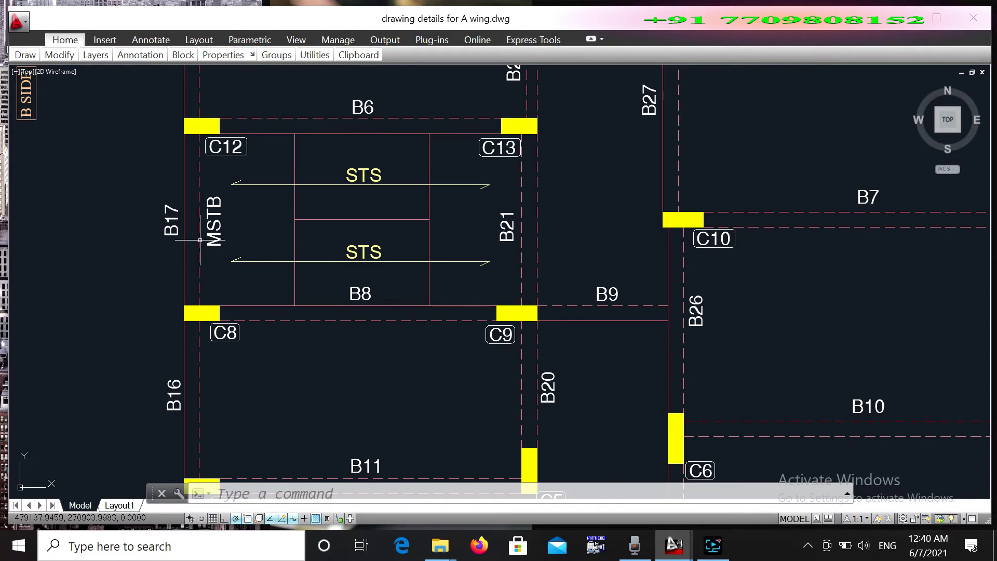
- Zoom out and pan to view the shops, lift, beam table and beams B1–B3
{"action": "scroll", "coordinate": [538, 243], "scroll_direction": "down", "scroll_amount": 2}
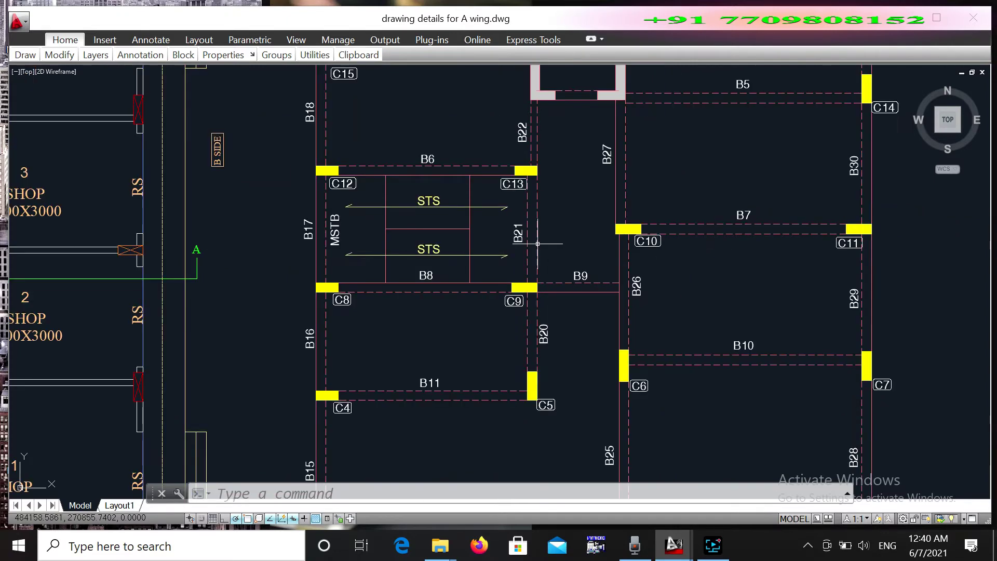
{"action": "scroll", "coordinate": [540, 260], "scroll_direction": "down", "scroll_amount": 1}
{"action": "scroll", "coordinate": [545, 275], "scroll_direction": "down", "scroll_amount": 2}
{"action": "middle_click_drag", "start_coordinate": [551, 316], "coordinate": [541, 212]}
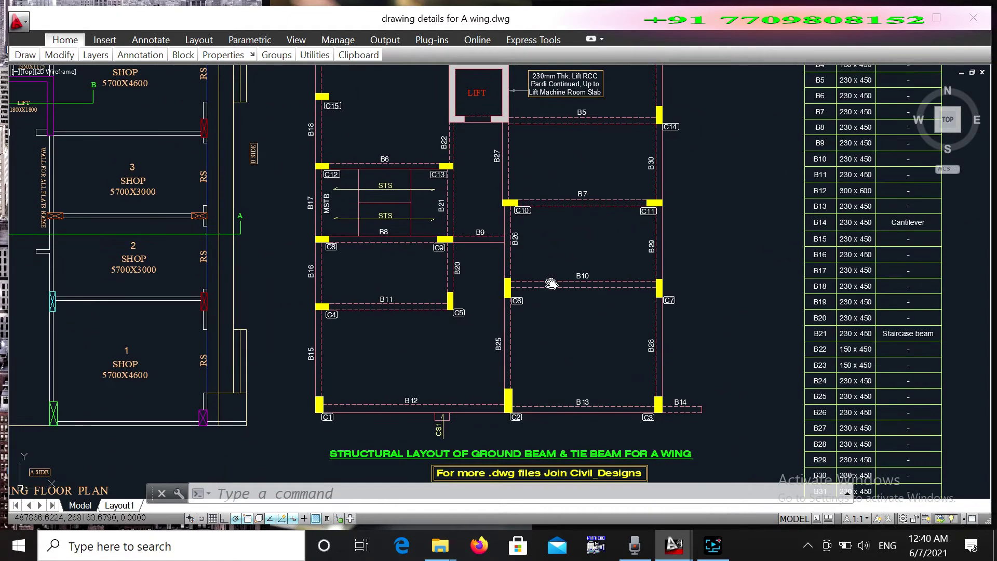
{"action": "scroll", "coordinate": [483, 253], "scroll_direction": "down", "scroll_amount": 5}
{"action": "scroll", "coordinate": [483, 253], "scroll_direction": "up", "scroll_amount": 8}
{"action": "middle_click_drag", "start_coordinate": [483, 254], "coordinate": [482, 409]}
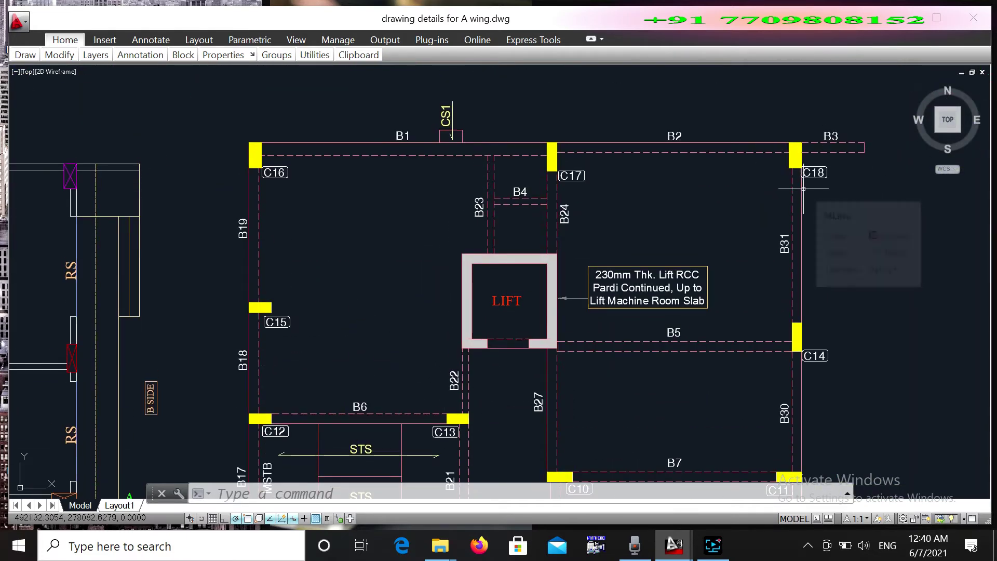
{"action": "scroll", "coordinate": [804, 190], "scroll_direction": "down", "scroll_amount": 4}
{"action": "middle_click_drag", "start_coordinate": [803, 189], "coordinate": [609, 173]}
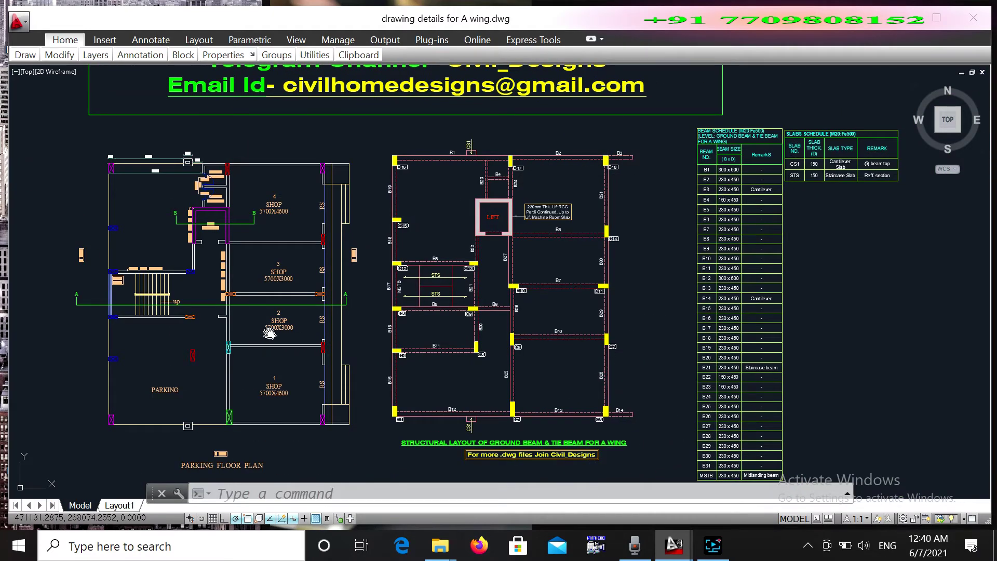
- Zoom in on shops 2 and 3 in the parking floor plan
{"action": "mouse_move", "coordinate": [269, 332]}
{"action": "middle_mouse_down"}
{"action": "mouse_move", "coordinate": [289, 295]}
{"action": "mouse_move", "coordinate": [322, 334]}
{"action": "middle_mouse_up"}
{"action": "scroll", "coordinate": [282, 267], "scroll_direction": "up", "scroll_amount": 4}
{"action": "scroll", "coordinate": [343, 303], "scroll_direction": "down", "scroll_amount": 3}
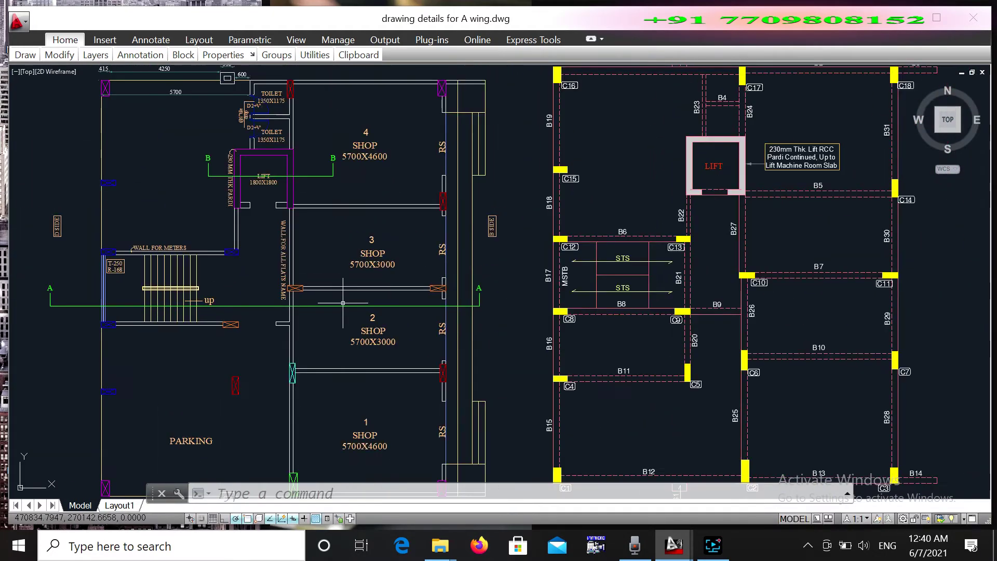
{"action": "scroll", "coordinate": [343, 303], "scroll_direction": "up", "scroll_amount": 3}
{"action": "scroll", "coordinate": [296, 283], "scroll_direction": "up", "scroll_amount": 2}
{"action": "scroll", "coordinate": [306, 281], "scroll_direction": "up", "scroll_amount": 1}
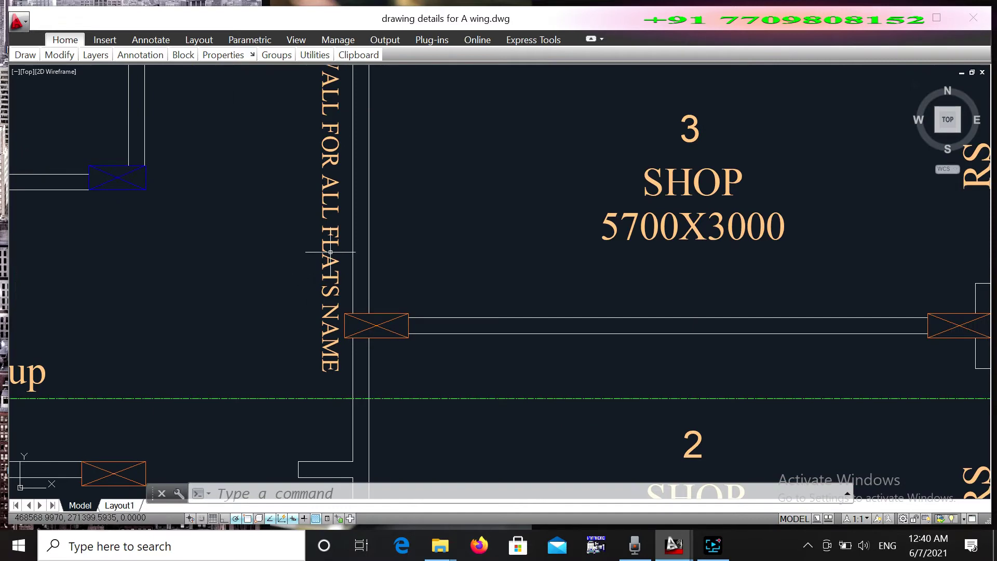
{"action": "mouse_move", "coordinate": [330, 252]}
{"action": "middle_mouse_down"}
{"action": "mouse_move", "coordinate": [316, 352]}
{"action": "mouse_move", "coordinate": [350, 293]}
{"action": "middle_mouse_up"}
{"action": "scroll", "coordinate": [354, 350], "scroll_direction": "down", "scroll_amount": 2}
{"action": "scroll", "coordinate": [354, 351], "scroll_direction": "down", "scroll_amount": 1}
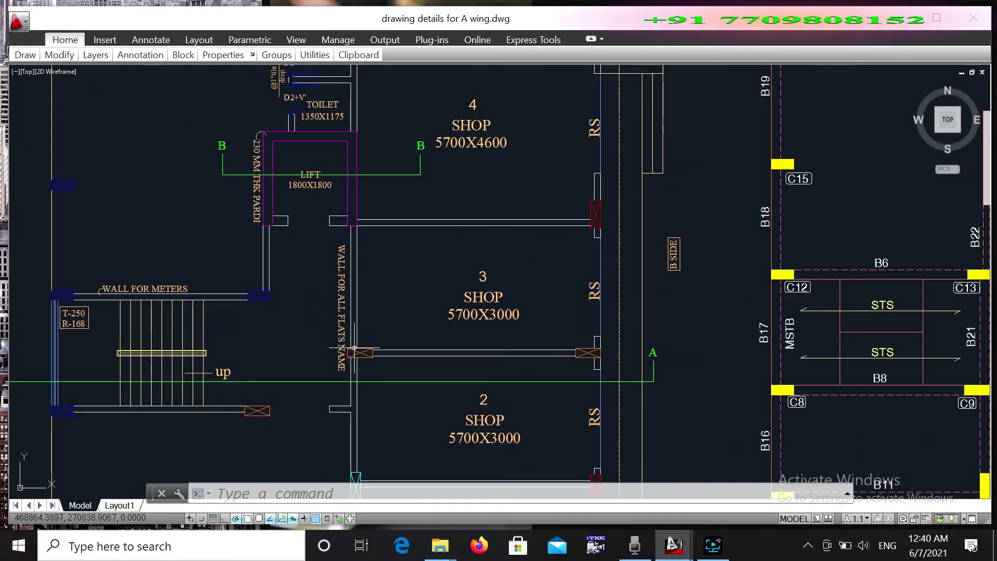
{"action": "scroll", "coordinate": [364, 353], "scroll_direction": "down", "scroll_amount": 2}
- Fit both plans in view and crossing-window select the parking floor plan and beam layout
{"action": "middle_click_drag", "start_coordinate": [378, 363], "coordinate": [392, 277]}
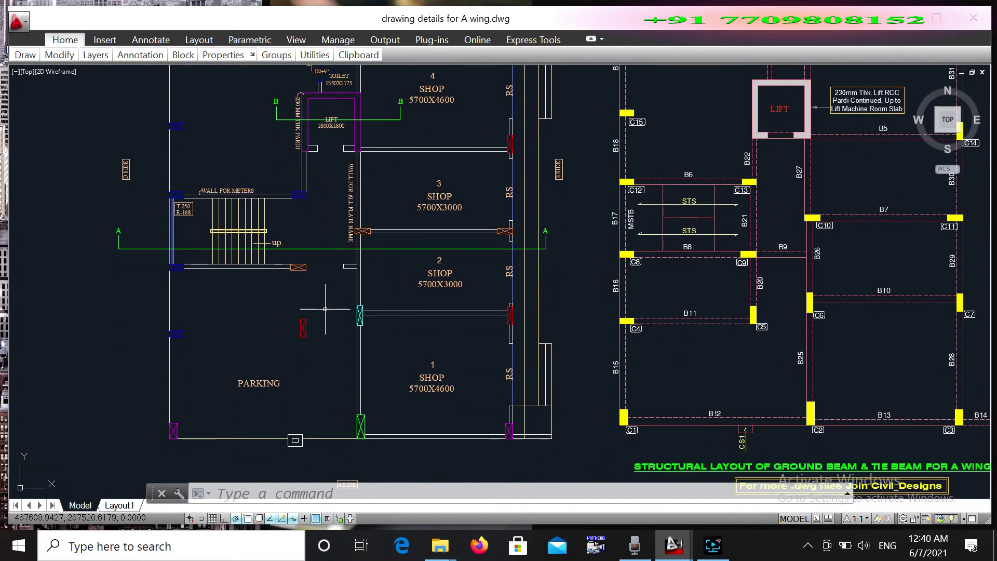
{"action": "scroll", "coordinate": [326, 183], "scroll_direction": "down", "scroll_amount": 4}
{"action": "scroll", "coordinate": [312, 234], "scroll_direction": "up", "scroll_amount": 1}
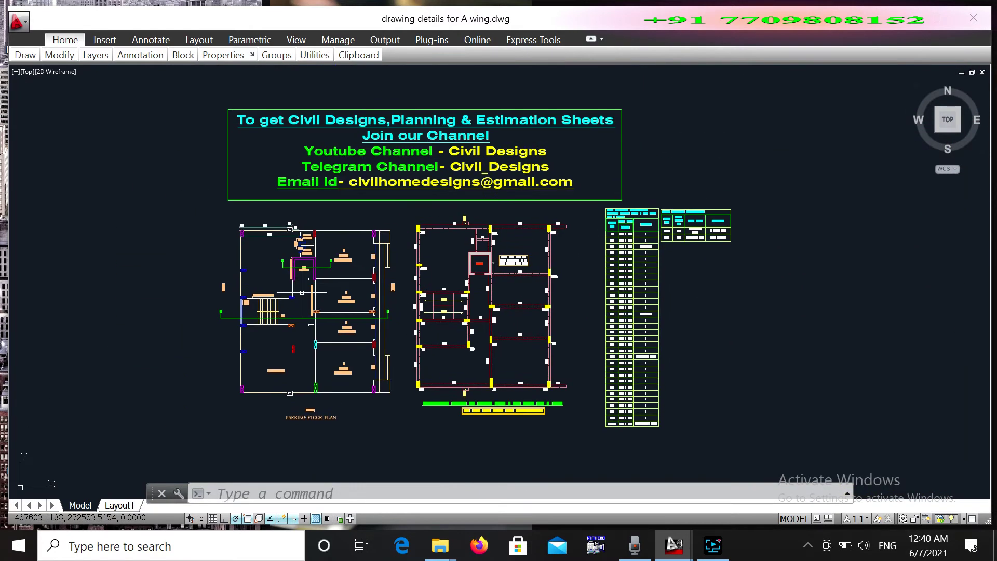
{"action": "scroll", "coordinate": [306, 259], "scroll_direction": "up", "scroll_amount": 4}
{"action": "scroll", "coordinate": [302, 271], "scroll_direction": "up", "scroll_amount": 1}
{"action": "scroll", "coordinate": [302, 270], "scroll_direction": "down", "scroll_amount": 2}
{"action": "scroll", "coordinate": [305, 256], "scroll_direction": "up", "scroll_amount": 4}
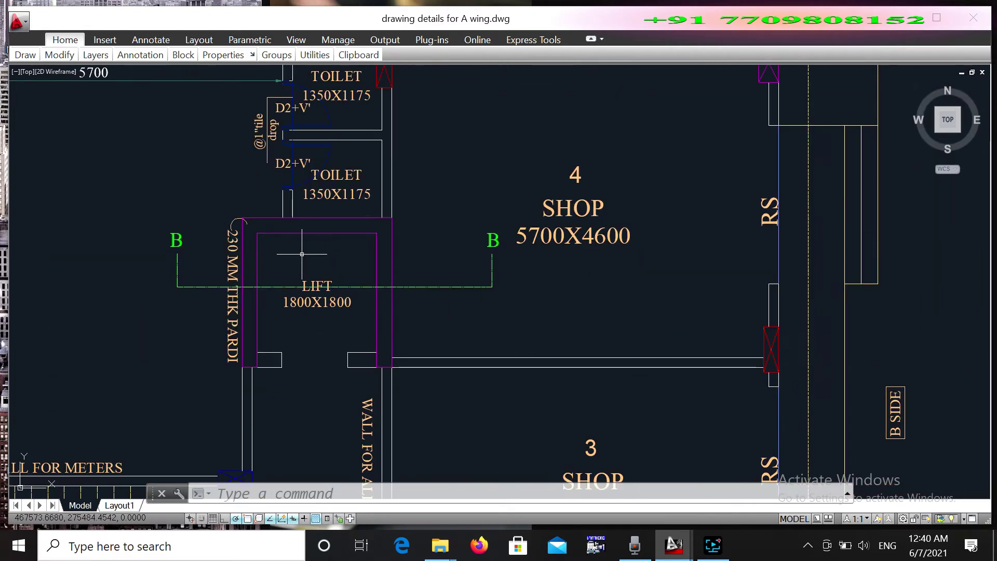
{"action": "scroll", "coordinate": [304, 284], "scroll_direction": "down", "scroll_amount": 2}
{"action": "scroll", "coordinate": [303, 284], "scroll_direction": "down", "scroll_amount": 1}
{"action": "scroll", "coordinate": [289, 311], "scroll_direction": "up", "scroll_amount": 1}
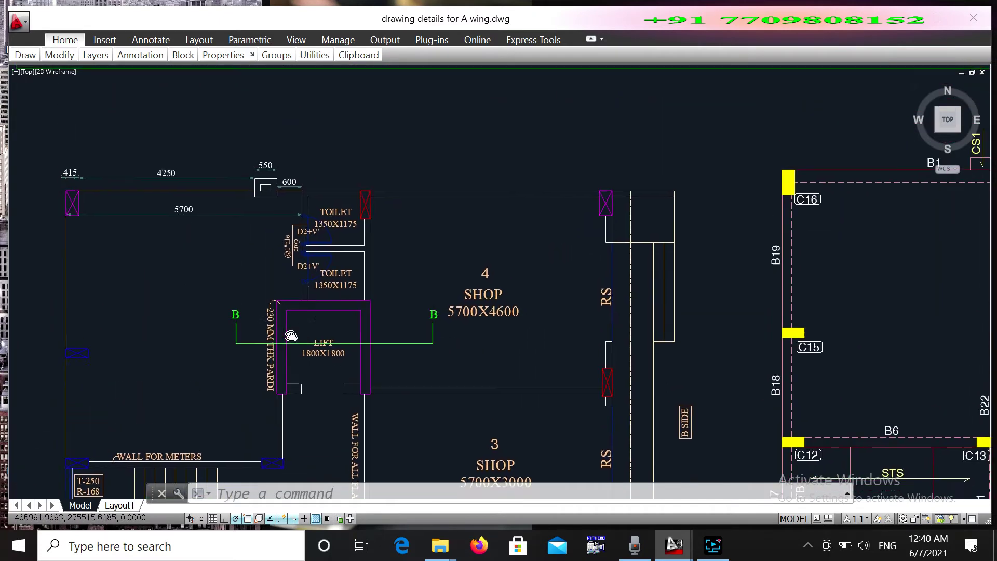
{"action": "scroll", "coordinate": [289, 335], "scroll_direction": "down", "scroll_amount": 1}
{"action": "scroll", "coordinate": [452, 364], "scroll_direction": "up", "scroll_amount": 1}
{"action": "middle_click_drag", "start_coordinate": [452, 365], "coordinate": [457, 249]}
{"action": "scroll", "coordinate": [459, 270], "scroll_direction": "down", "scroll_amount": 5}
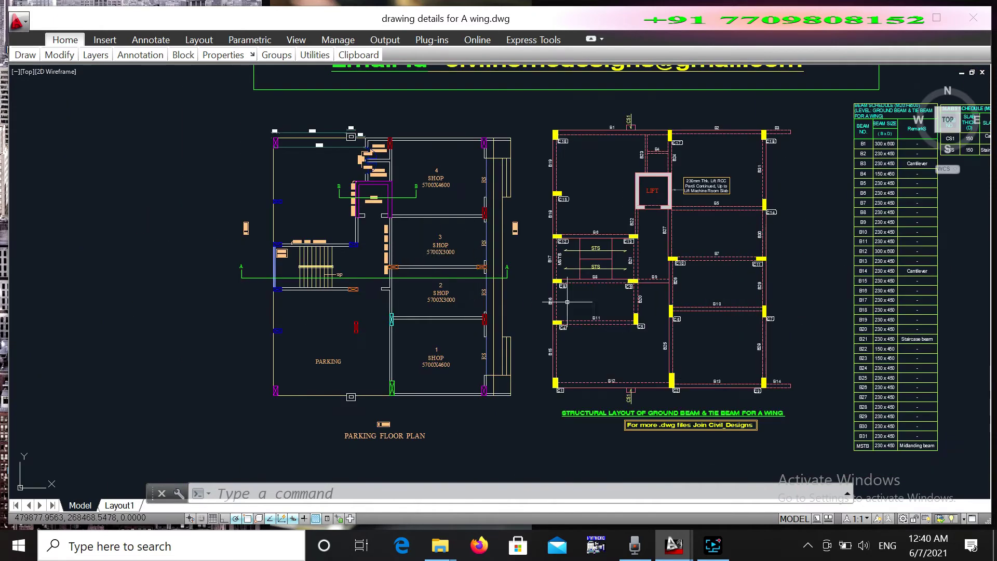
{"action": "scroll", "coordinate": [462, 284], "scroll_direction": "up", "scroll_amount": 2}
{"action": "scroll", "coordinate": [611, 311], "scroll_direction": "down", "scroll_amount": 1}
{"action": "scroll", "coordinate": [572, 291], "scroll_direction": "down", "scroll_amount": 2}
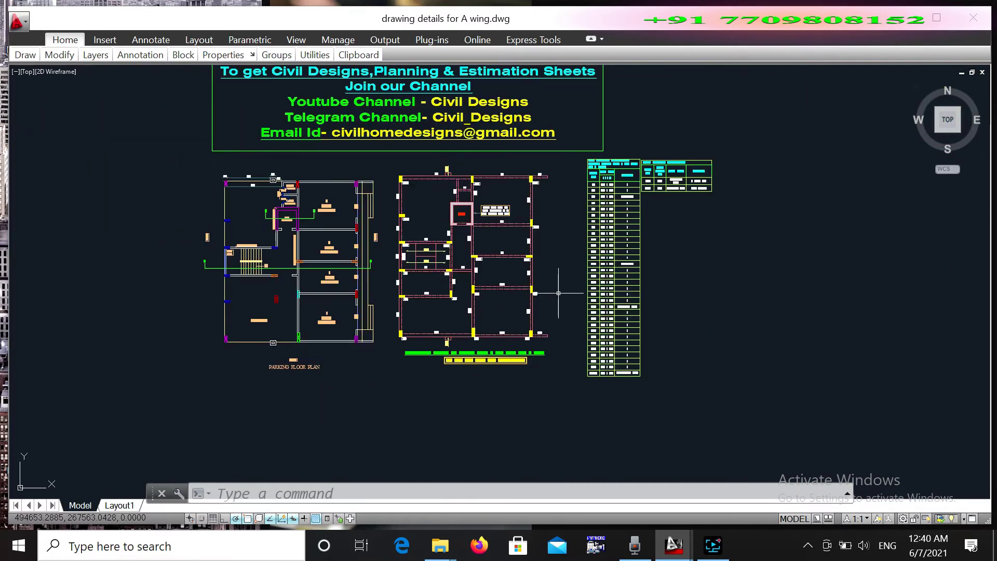
{"action": "scroll", "coordinate": [551, 283], "scroll_direction": "up", "scroll_amount": 1}
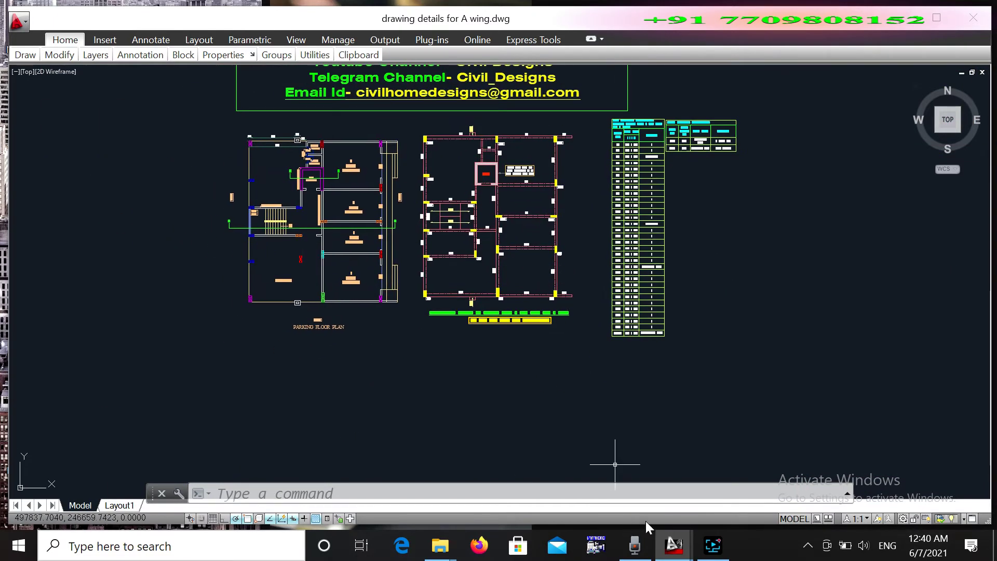
{"action": "scroll", "coordinate": [491, 299], "scroll_direction": "down", "scroll_amount": 1}
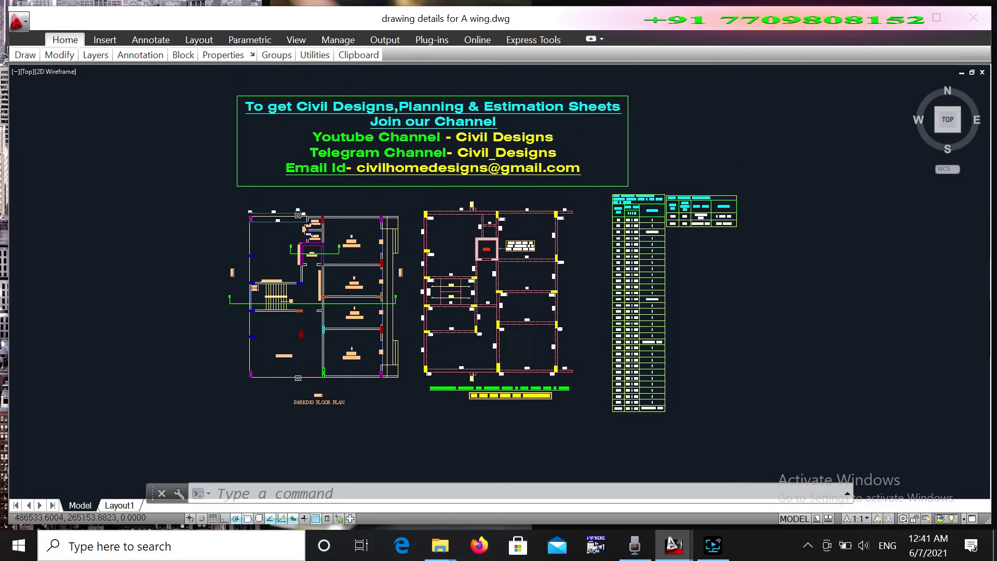
{"action": "scroll", "coordinate": [507, 348], "scroll_direction": "up", "scroll_amount": 2}
{"action": "scroll", "coordinate": [599, 390], "scroll_direction": "down", "scroll_amount": 4}
{"action": "scroll", "coordinate": [632, 419], "scroll_direction": "up", "scroll_amount": 2}
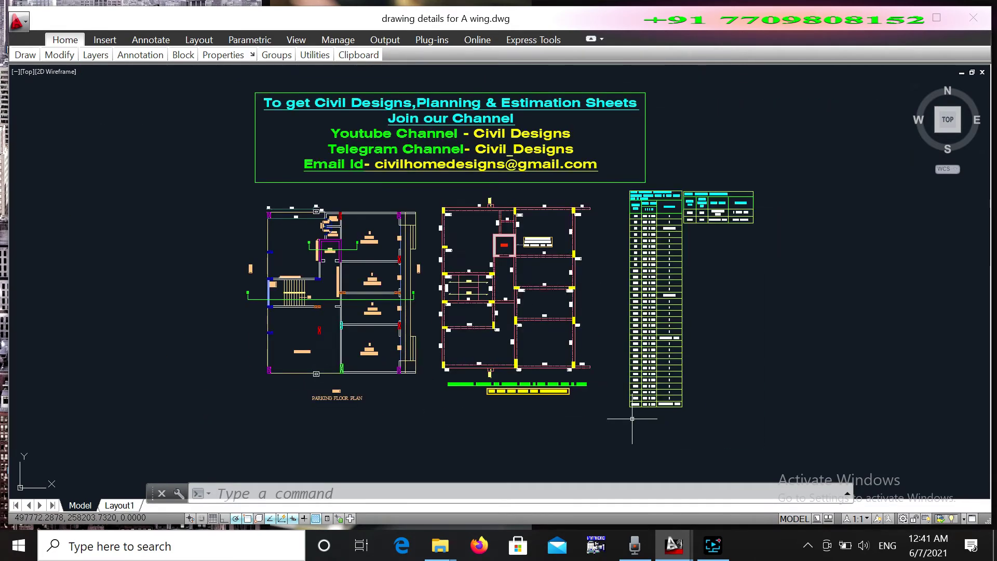
{"action": "left_click", "coordinate": [611, 412]}
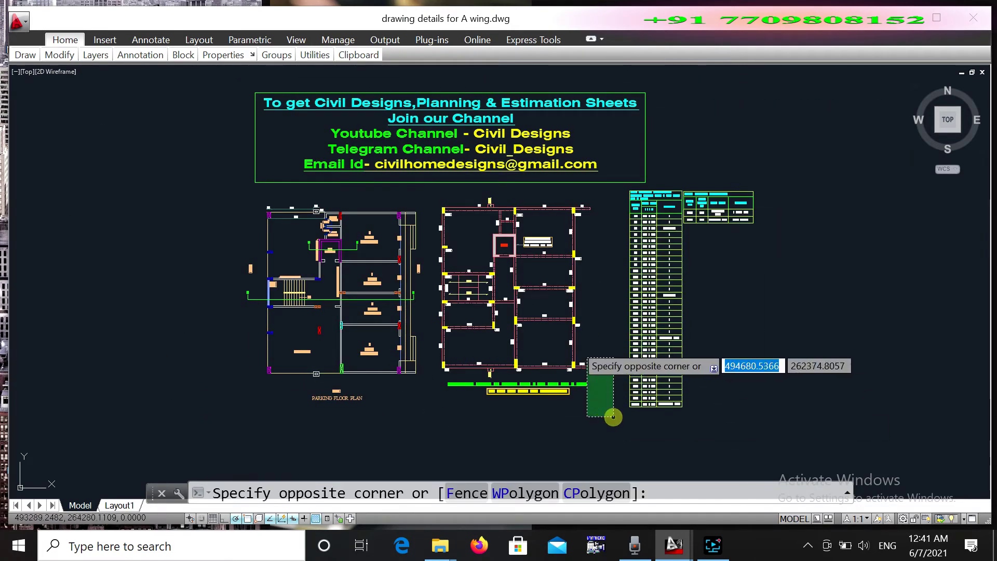
{"action": "left_click", "coordinate": [236, 192]}
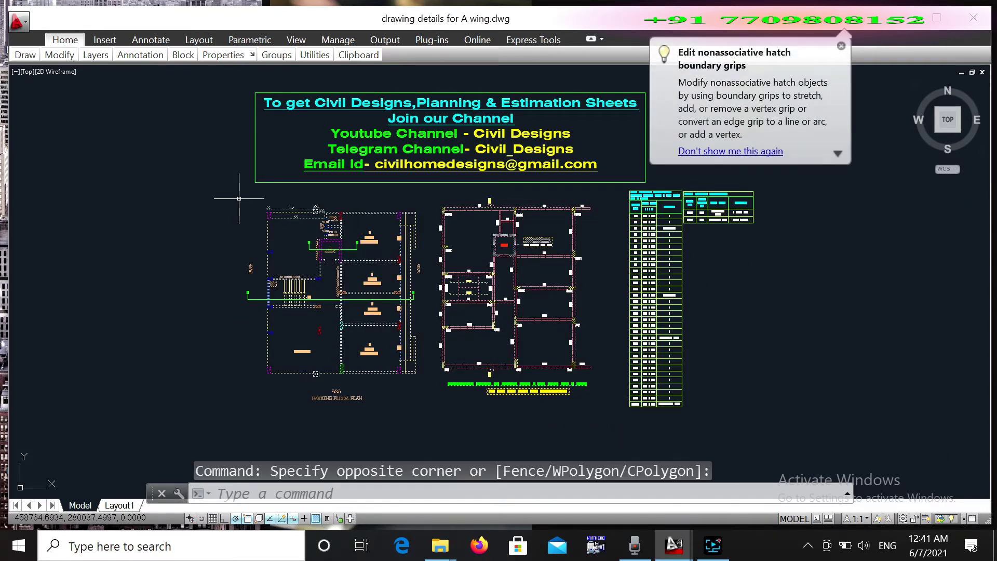
- Copy the selected plans and paste them right of the column layout in Col & pile for Club House
{"action": "key", "text": "ctrl+c"}
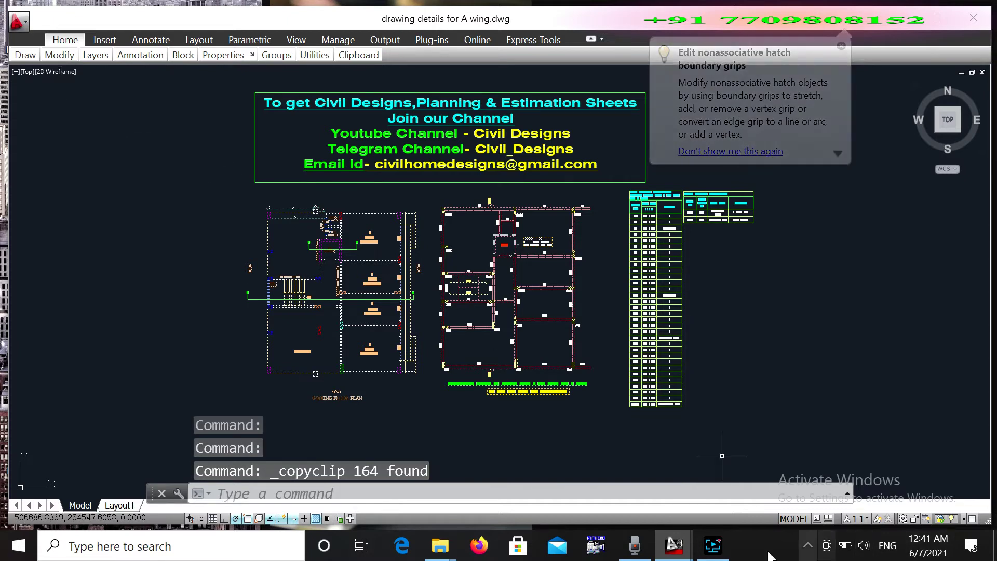
{"action": "left_click", "coordinate": [681, 545]}
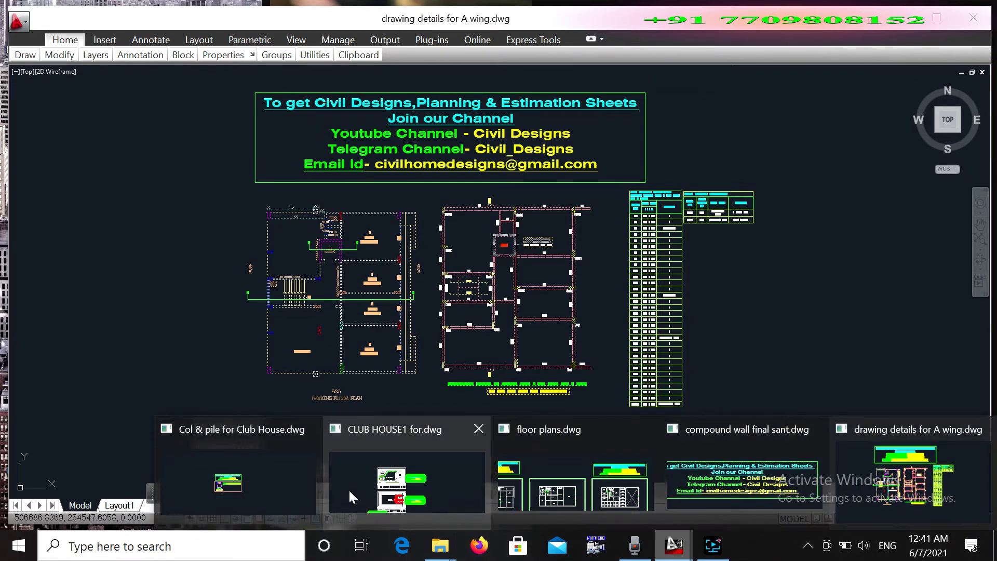
{"action": "left_click", "coordinate": [253, 472]}
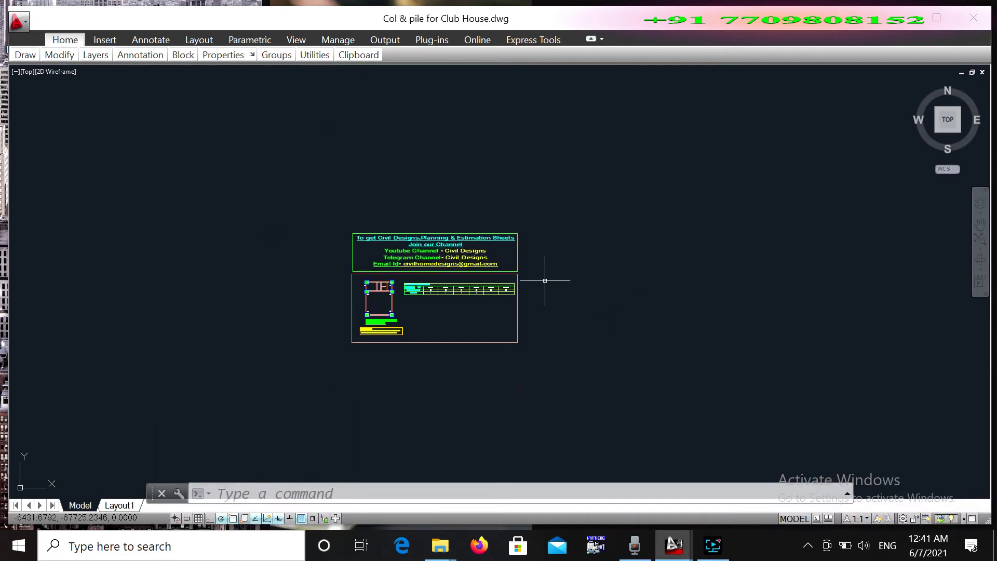
{"action": "key", "text": "ctrl+v"}
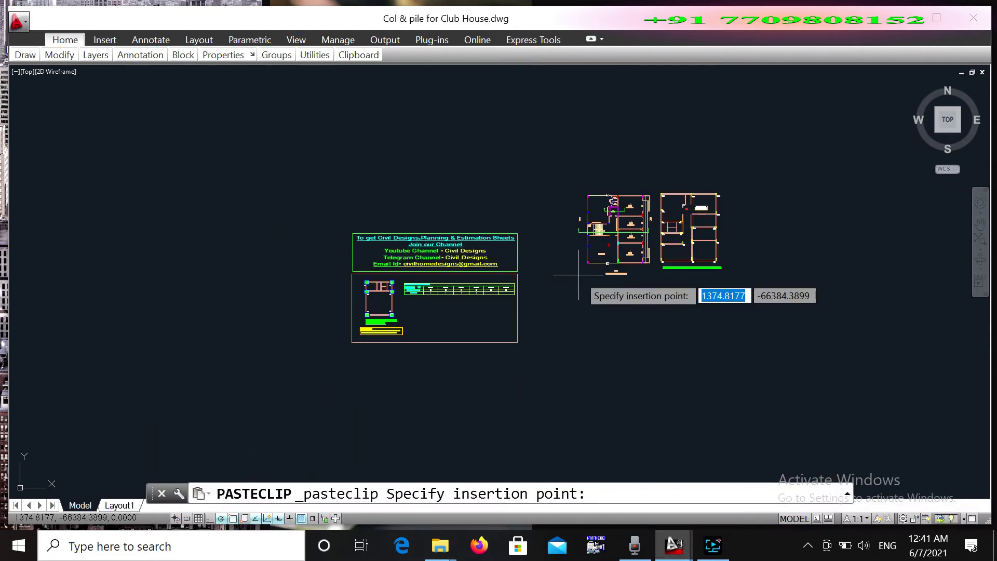
{"action": "scroll", "coordinate": [558, 283], "scroll_direction": "up", "scroll_amount": 1}
{"action": "scroll", "coordinate": [555, 285], "scroll_direction": "up", "scroll_amount": 3}
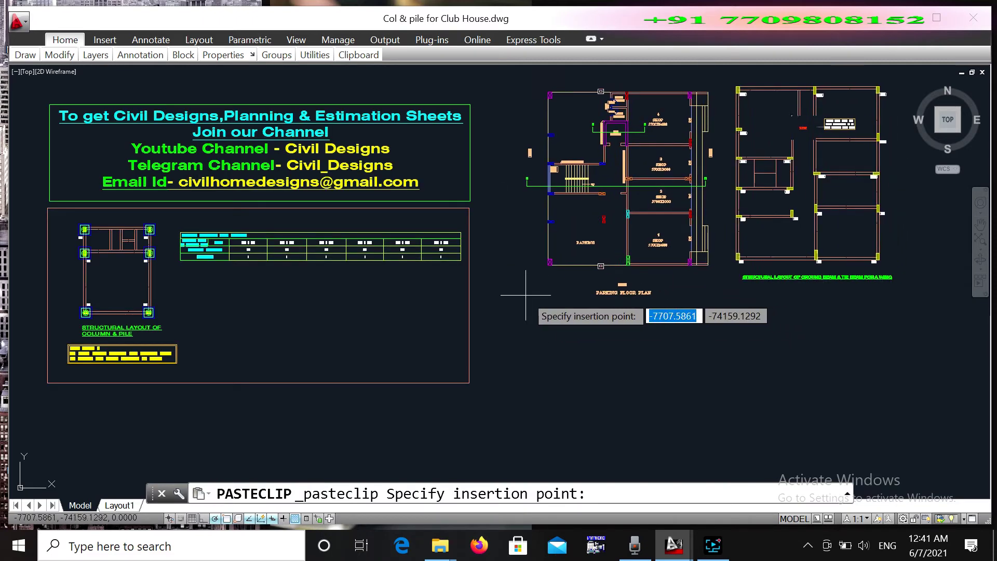
{"action": "left_click", "coordinate": [526, 295]}
- Zoom in and out to check the pasted plans beside the column layout
{"action": "scroll", "coordinate": [806, 233], "scroll_direction": "up", "scroll_amount": 1}
{"action": "scroll", "coordinate": [805, 234], "scroll_direction": "up", "scroll_amount": 2}
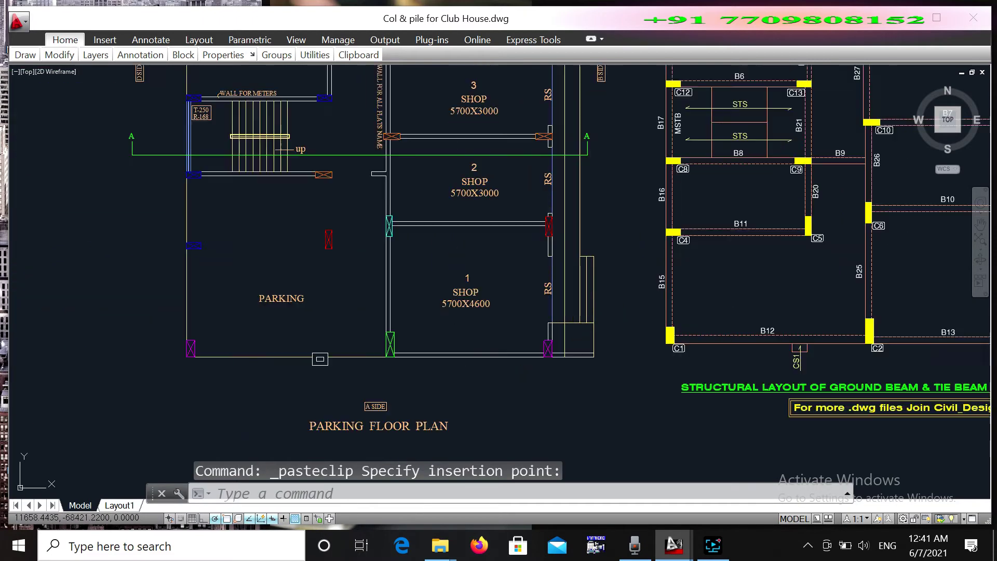
{"action": "scroll", "coordinate": [598, 273], "scroll_direction": "down", "scroll_amount": 2}
{"action": "scroll", "coordinate": [535, 268], "scroll_direction": "down", "scroll_amount": 1}
{"action": "scroll", "coordinate": [519, 270], "scroll_direction": "down", "scroll_amount": 1}
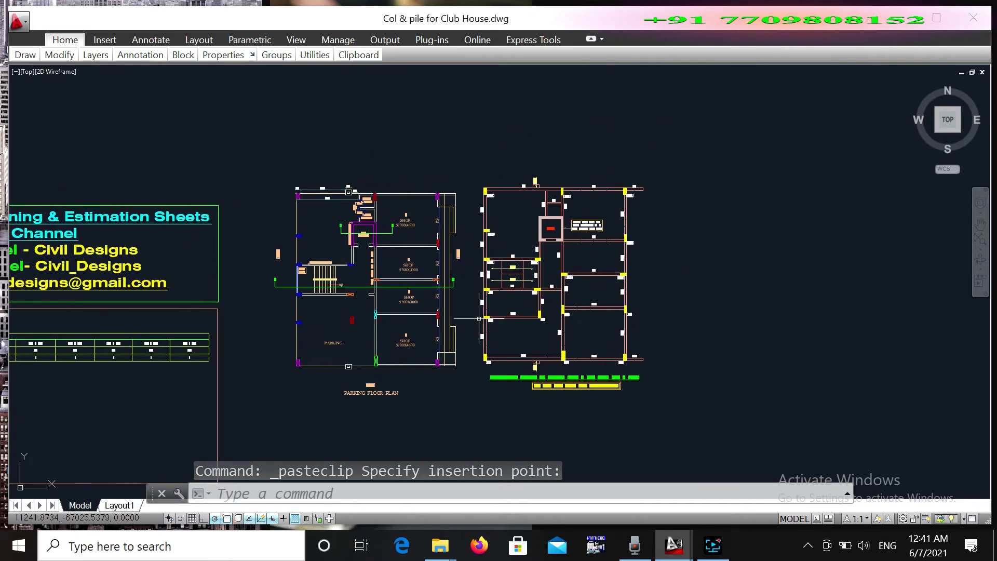
{"action": "scroll", "coordinate": [554, 246], "scroll_direction": "up", "scroll_amount": 1}
{"action": "scroll", "coordinate": [571, 234], "scroll_direction": "up", "scroll_amount": 1}
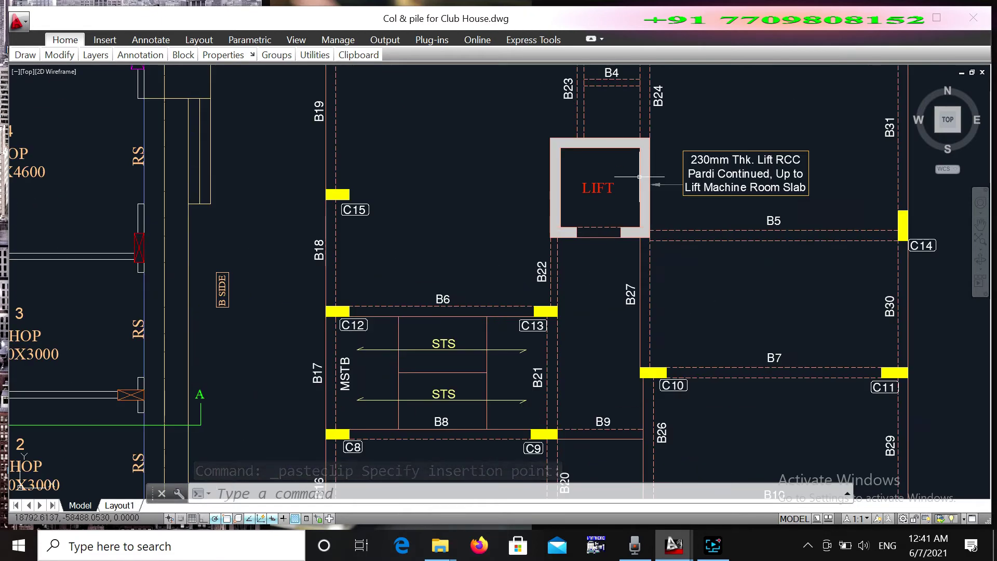
{"action": "scroll", "coordinate": [636, 187], "scroll_direction": "down", "scroll_amount": 1}
{"action": "scroll", "coordinate": [541, 306], "scroll_direction": "up", "scroll_amount": 1}
{"action": "scroll", "coordinate": [543, 301], "scroll_direction": "down", "scroll_amount": 1}
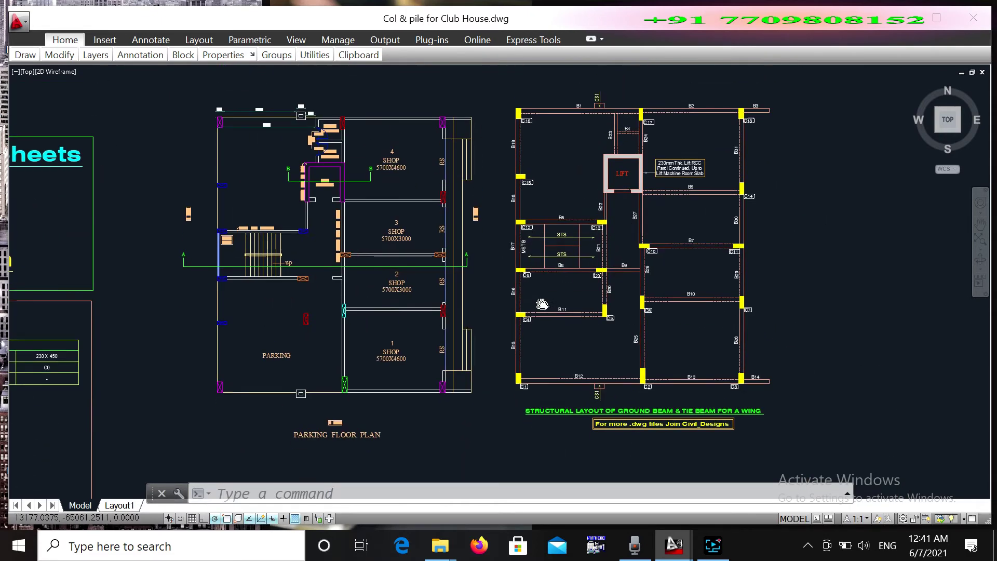
{"action": "scroll", "coordinate": [552, 279], "scroll_direction": "up", "scroll_amount": 4}
{"action": "scroll", "coordinate": [553, 279], "scroll_direction": "down", "scroll_amount": 4}
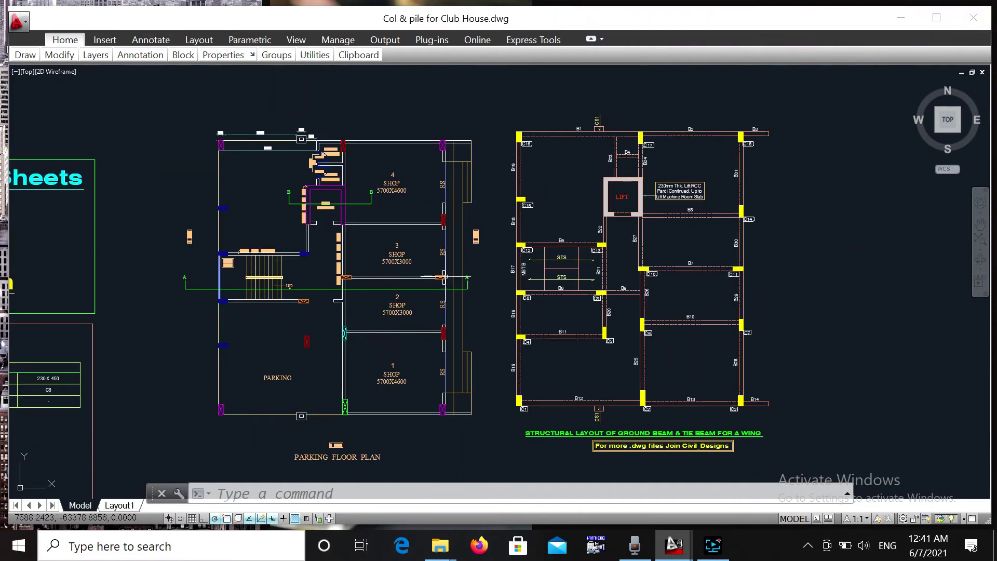
{"action": "scroll", "coordinate": [462, 269], "scroll_direction": "up", "scroll_amount": 2}
{"action": "scroll", "coordinate": [469, 266], "scroll_direction": "down", "scroll_amount": 2}
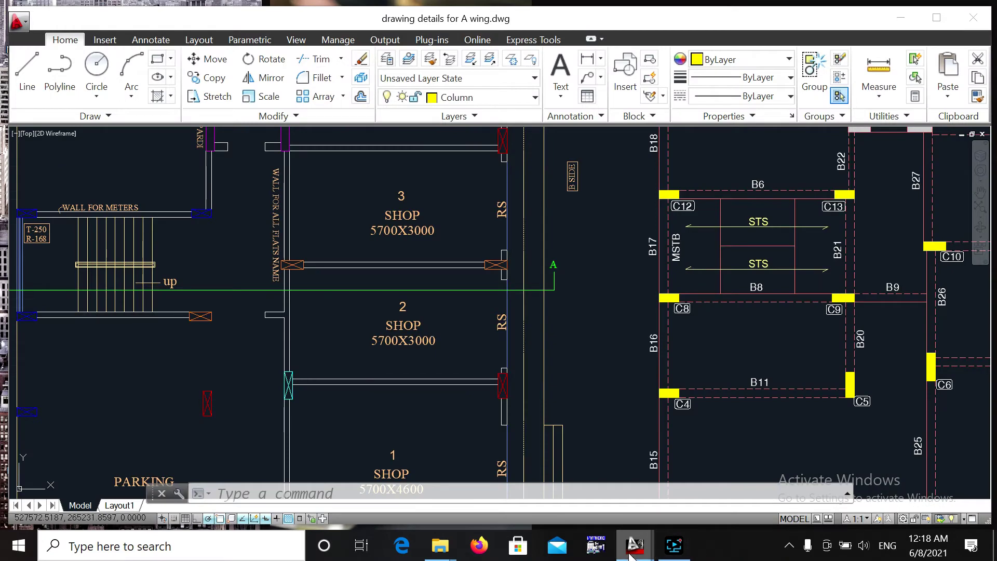
- Switch to Apartment Plans.dwg and zoom around its plans
{"action": "left_click", "coordinate": [192, 485]}
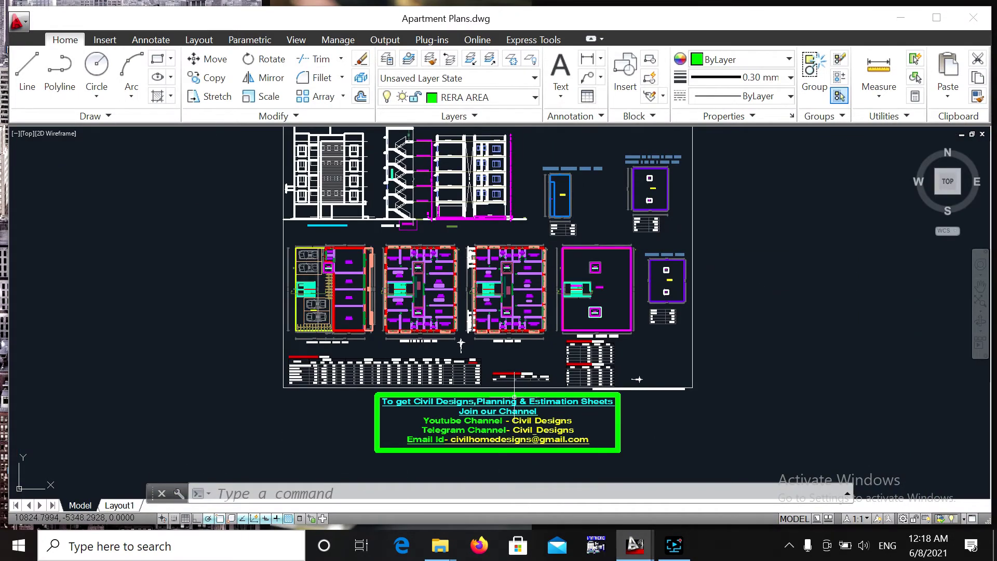
{"action": "scroll", "coordinate": [466, 320], "scroll_direction": "down", "scroll_amount": 2}
{"action": "scroll", "coordinate": [466, 319], "scroll_direction": "up", "scroll_amount": 2}
{"action": "scroll", "coordinate": [466, 320], "scroll_direction": "up", "scroll_amount": 1}
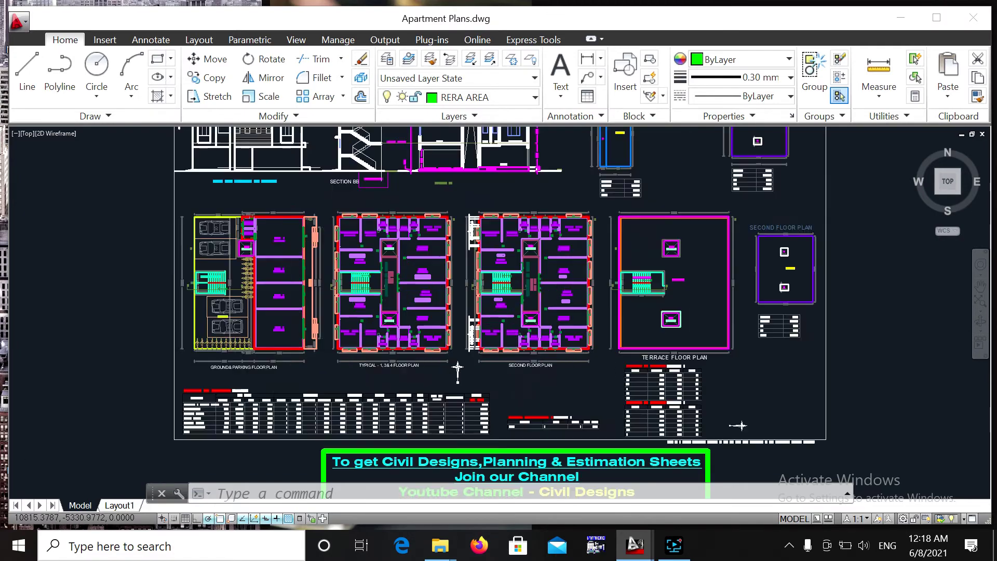
{"action": "scroll", "coordinate": [457, 317], "scroll_direction": "up", "scroll_amount": 1}
{"action": "scroll", "coordinate": [485, 375], "scroll_direction": "up", "scroll_amount": 1}
{"action": "scroll", "coordinate": [485, 375], "scroll_direction": "down", "scroll_amount": 4}
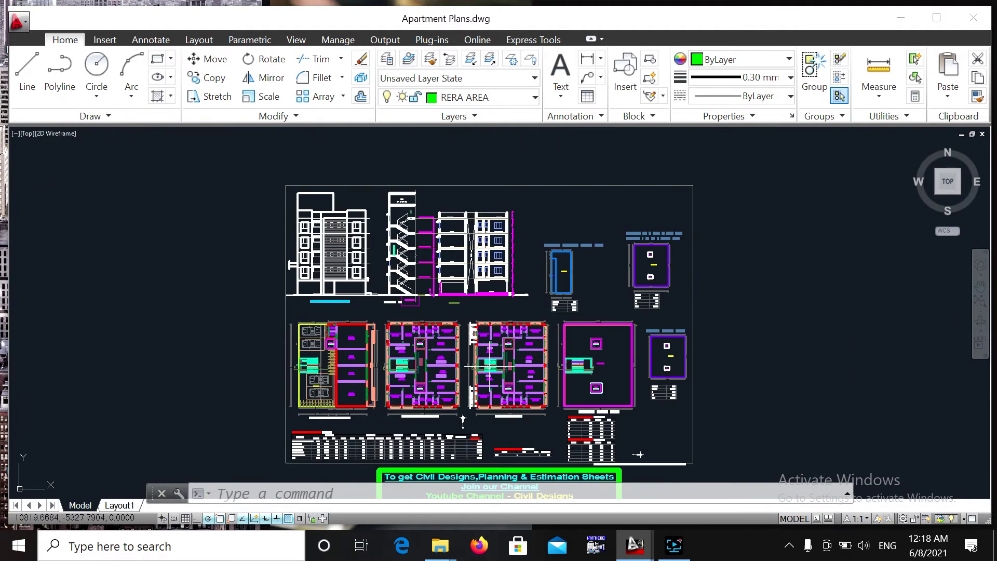
- Switch to the BUILDING working drawing and zoom through its sheets
{"action": "left_click", "coordinate": [635, 545]}
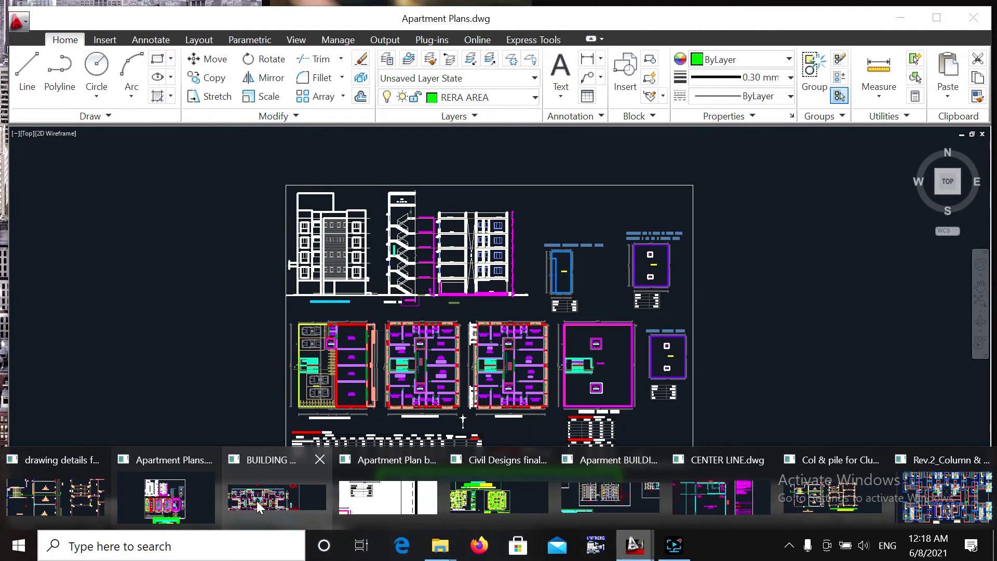
{"action": "left_click", "coordinate": [276, 491]}
{"action": "scroll", "coordinate": [399, 401], "scroll_direction": "up", "scroll_amount": 2}
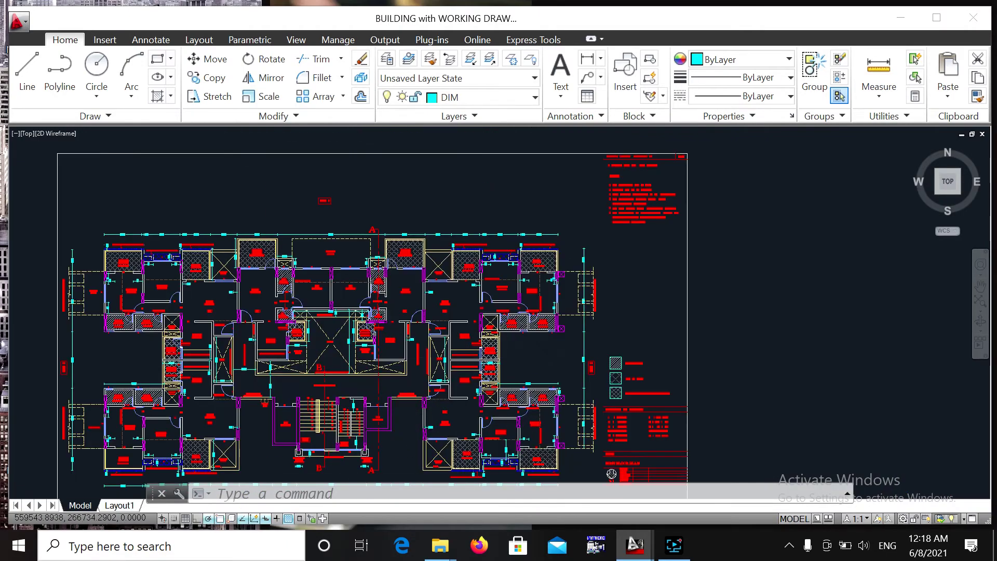
{"action": "scroll", "coordinate": [412, 416], "scroll_direction": "up", "scroll_amount": 1}
{"action": "scroll", "coordinate": [412, 416], "scroll_direction": "up", "scroll_amount": 1}
{"action": "scroll", "coordinate": [589, 348], "scroll_direction": "down", "scroll_amount": 1}
{"action": "scroll", "coordinate": [588, 348], "scroll_direction": "down", "scroll_amount": 1}
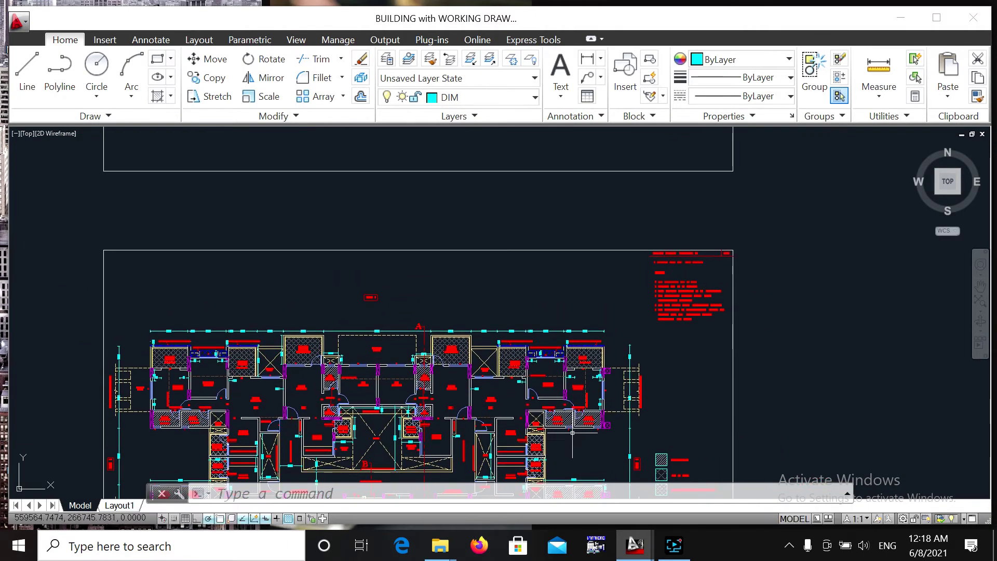
{"action": "scroll", "coordinate": [582, 415], "scroll_direction": "down", "scroll_amount": 1}
{"action": "scroll", "coordinate": [593, 415], "scroll_direction": "down", "scroll_amount": 1}
{"action": "scroll", "coordinate": [580, 397], "scroll_direction": "down", "scroll_amount": 1}
{"action": "scroll", "coordinate": [580, 397], "scroll_direction": "up", "scroll_amount": 4}
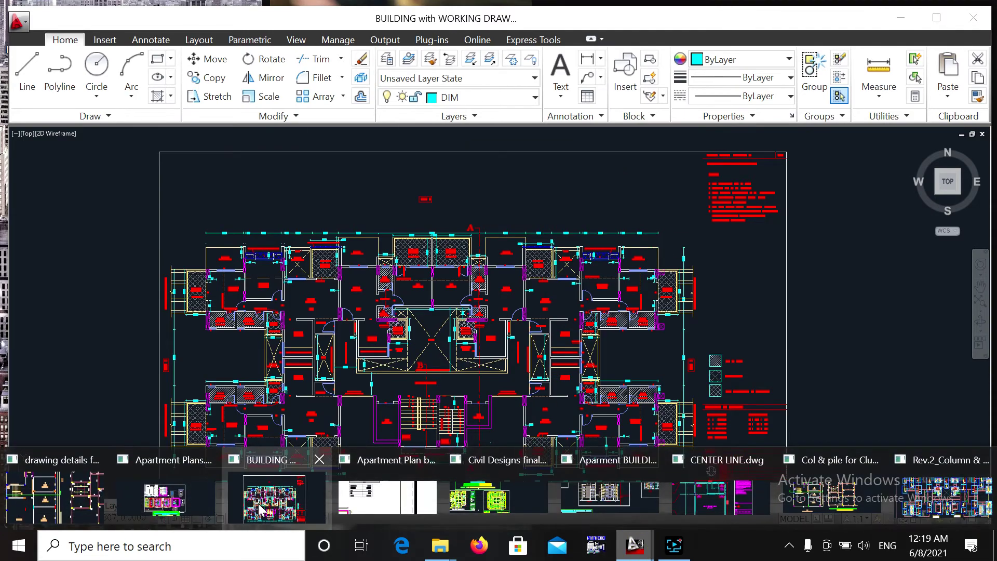
{"action": "mouse_move", "coordinate": [635, 546]}
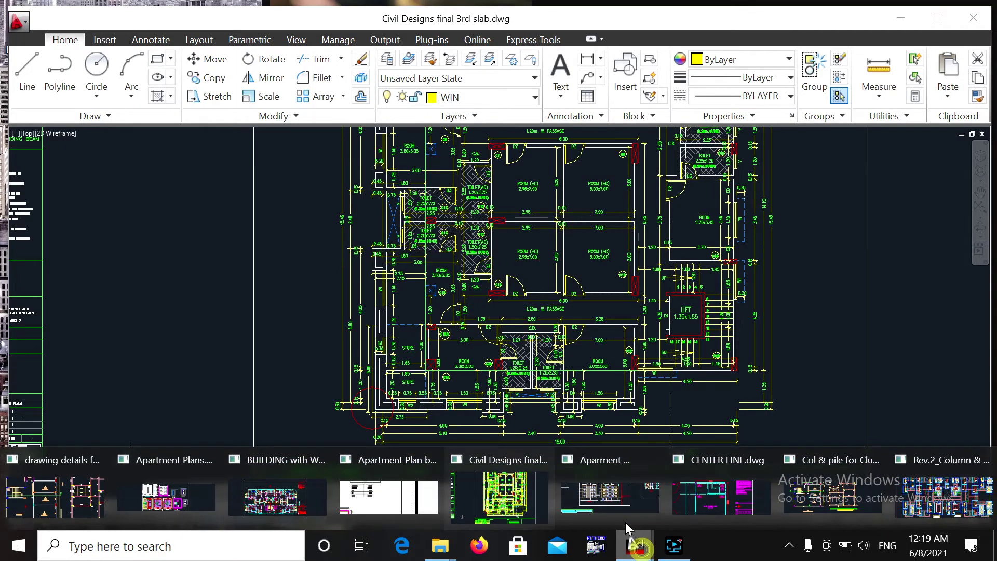
- Switch to the Aparment BUILDING WD drawing and pan across its D elevation and AA section
{"action": "left_click", "coordinate": [609, 500]}
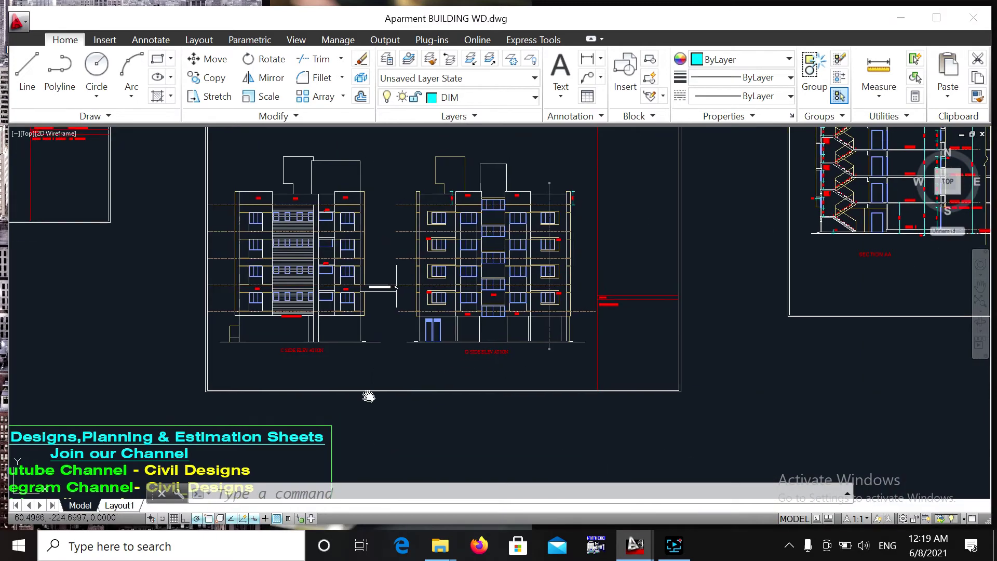
{"action": "middle_click_drag", "start_coordinate": [779, 467], "coordinate": [621, 457]}
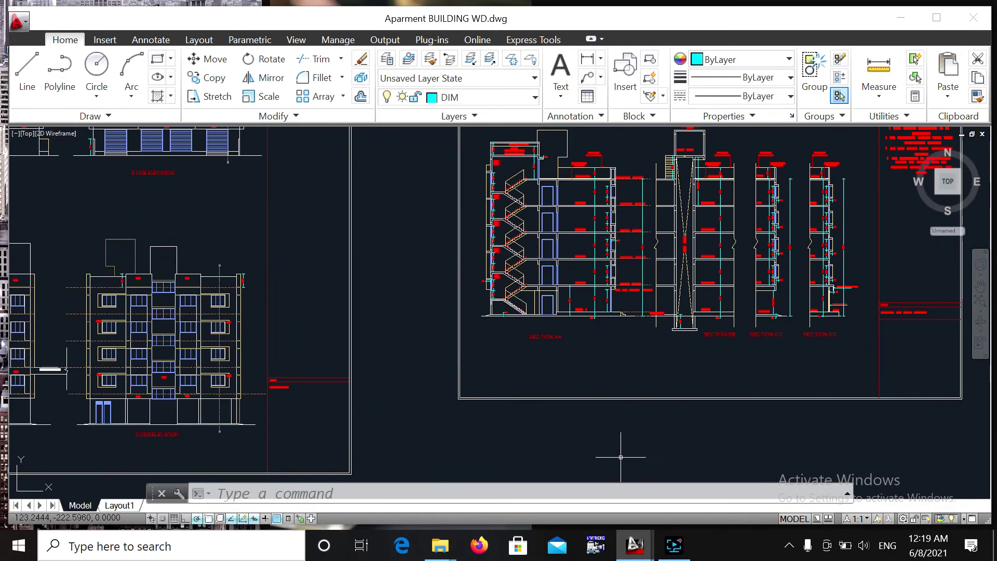
{"action": "middle_click_drag", "start_coordinate": [685, 369], "coordinate": [565, 412]}
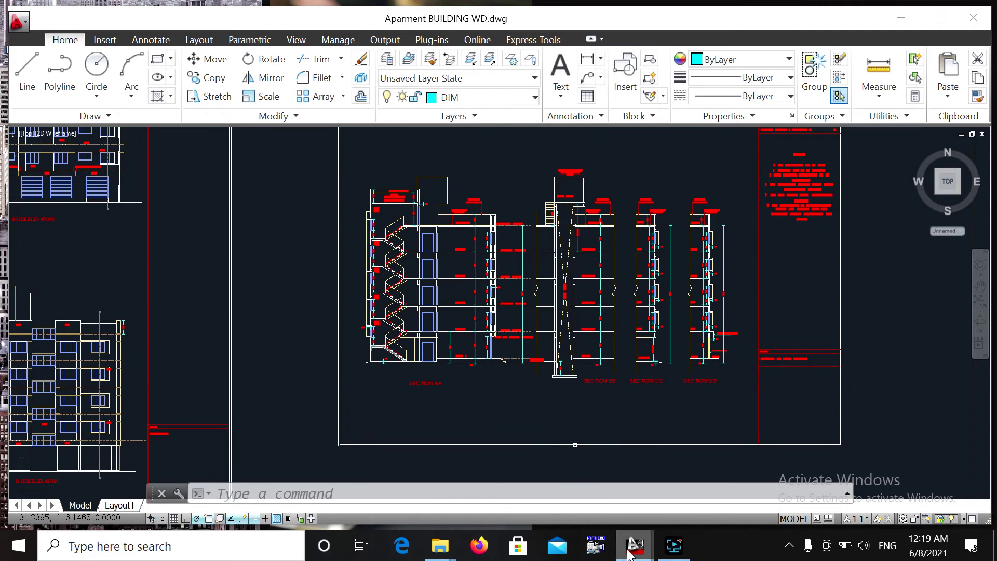
- View CENTER LINE.dwg, then the pasted shops and beam layout in Col & pile for Club House
{"action": "left_click", "coordinate": [696, 498]}
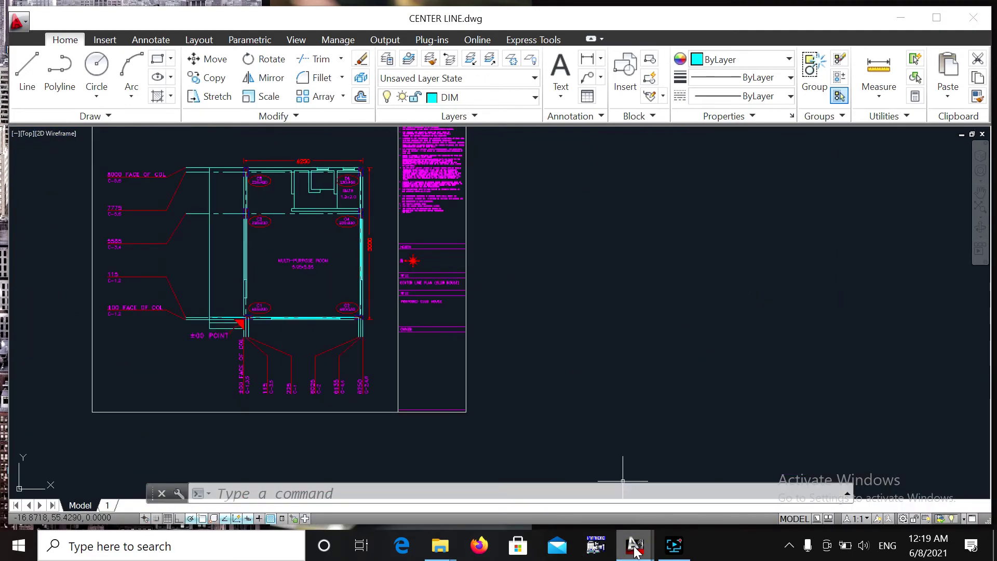
{"action": "left_click", "coordinate": [806, 484]}
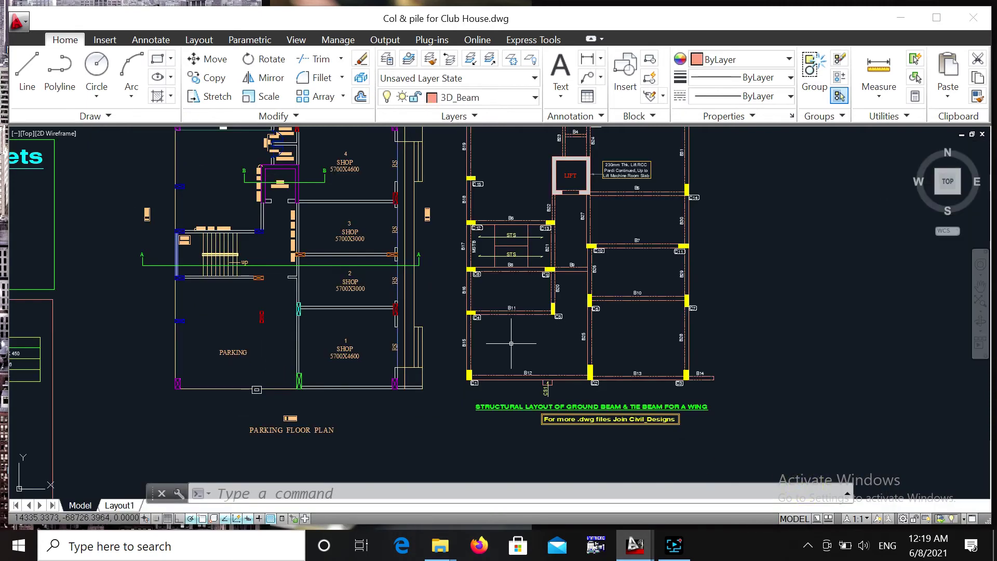
{"action": "scroll", "coordinate": [430, 343], "scroll_direction": "down", "scroll_amount": 1}
{"action": "scroll", "coordinate": [429, 345], "scroll_direction": "up", "scroll_amount": 3}
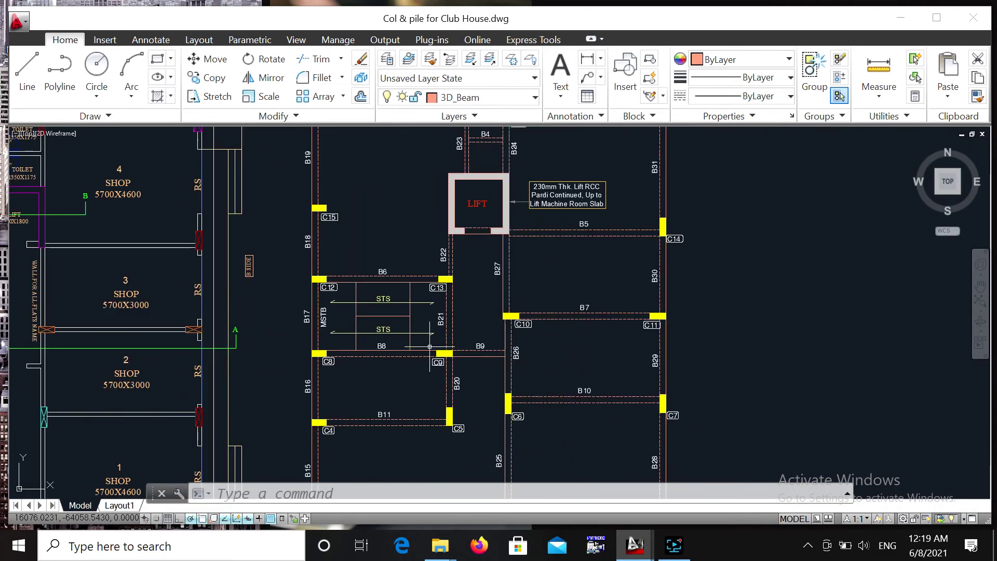
{"action": "middle_click_drag", "start_coordinate": [430, 347], "coordinate": [507, 305]}
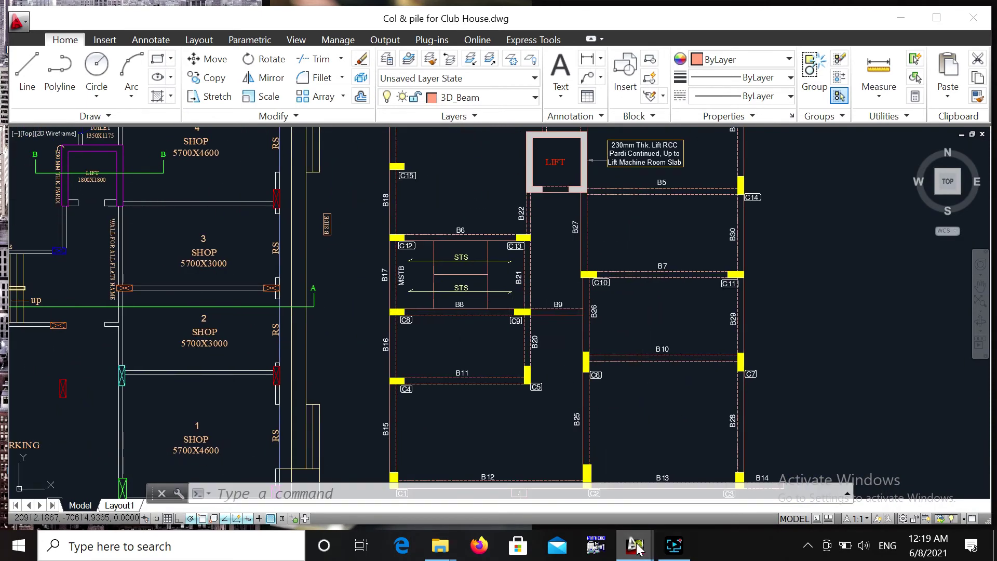
- Switch to the Rev.2 Column & Footing drawing and pan across footings C19–C43
{"action": "left_click", "coordinate": [942, 493]}
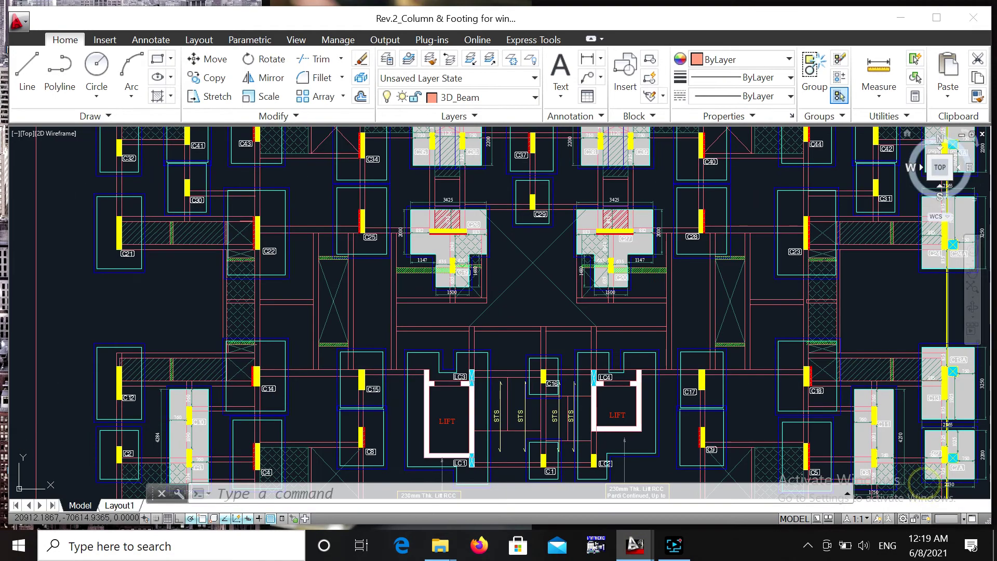
{"action": "scroll", "coordinate": [564, 369], "scroll_direction": "up", "scroll_amount": 1}
{"action": "scroll", "coordinate": [486, 372], "scroll_direction": "up", "scroll_amount": 3}
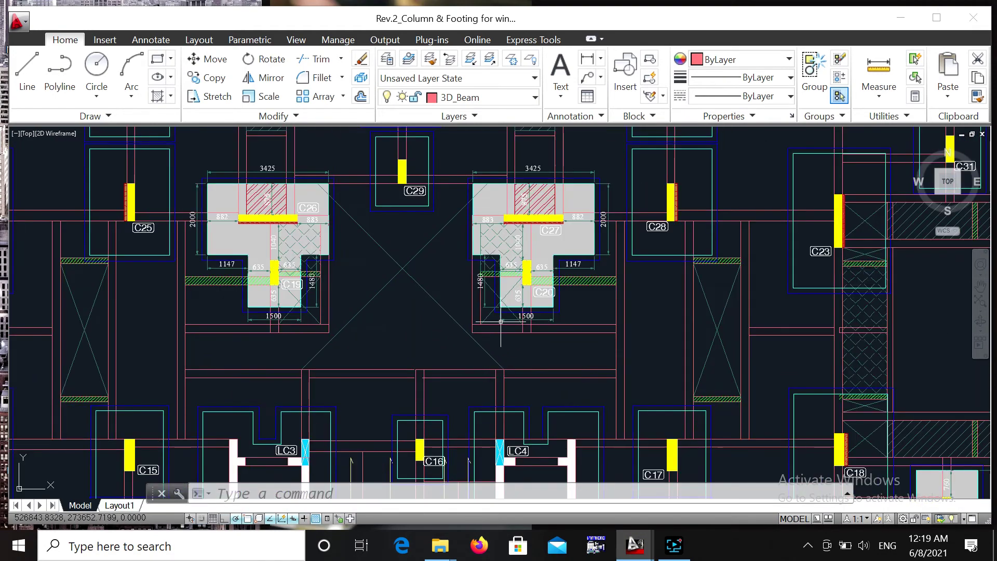
{"action": "scroll", "coordinate": [580, 242], "scroll_direction": "up", "scroll_amount": 2}
{"action": "middle_click_drag", "start_coordinate": [458, 333], "coordinate": [461, 423]}
{"action": "middle_click_drag", "start_coordinate": [537, 358], "coordinate": [407, 400]}
{"action": "mouse_move", "coordinate": [613, 295]}
{"action": "middle_mouse_down"}
{"action": "mouse_move", "coordinate": [613, 322]}
{"action": "mouse_move", "coordinate": [583, 364]}
{"action": "mouse_move", "coordinate": [543, 473]}
{"action": "middle_mouse_up"}
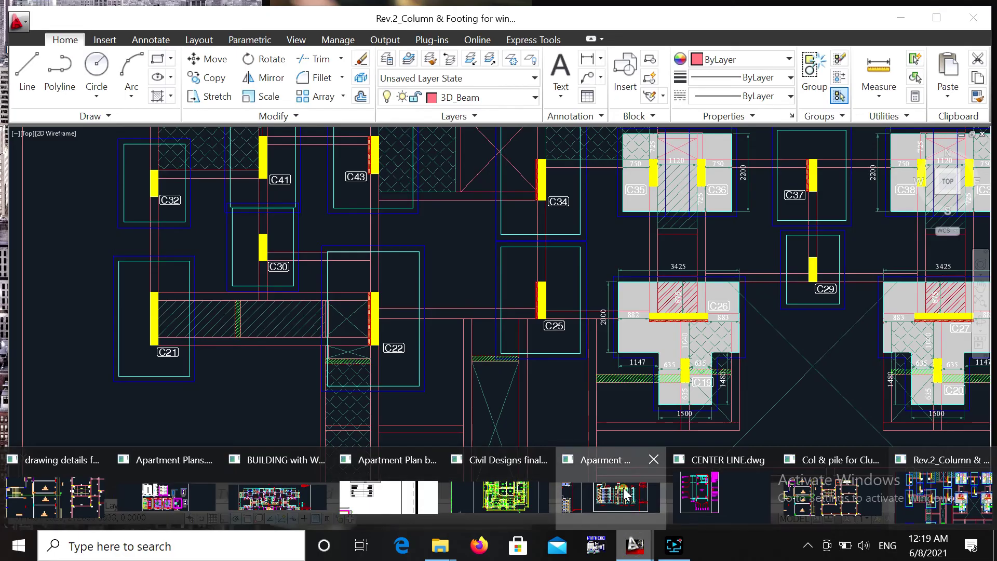
- Cycle through Aparment BUILDING WD, Col & pile for Club House and CENTER LINE.dwg
{"action": "left_click", "coordinate": [627, 494]}
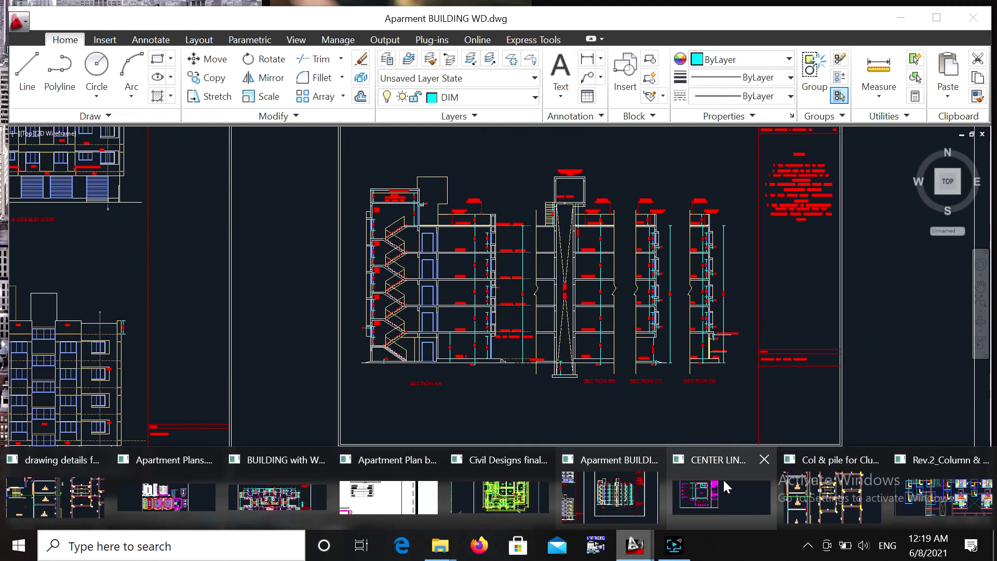
{"action": "left_click", "coordinate": [847, 491]}
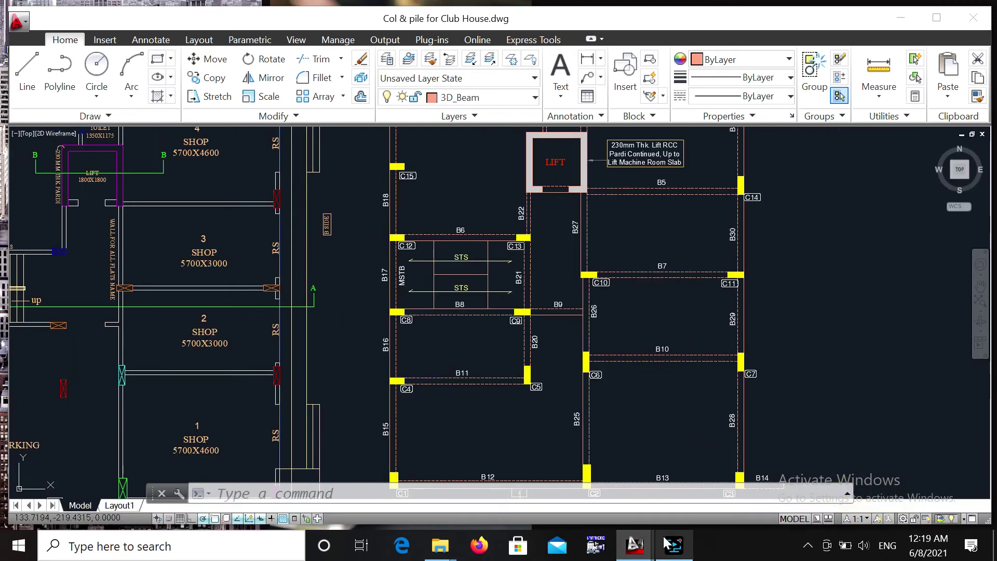
{"action": "left_click", "coordinate": [642, 543]}
{"action": "left_click", "coordinate": [696, 499]}
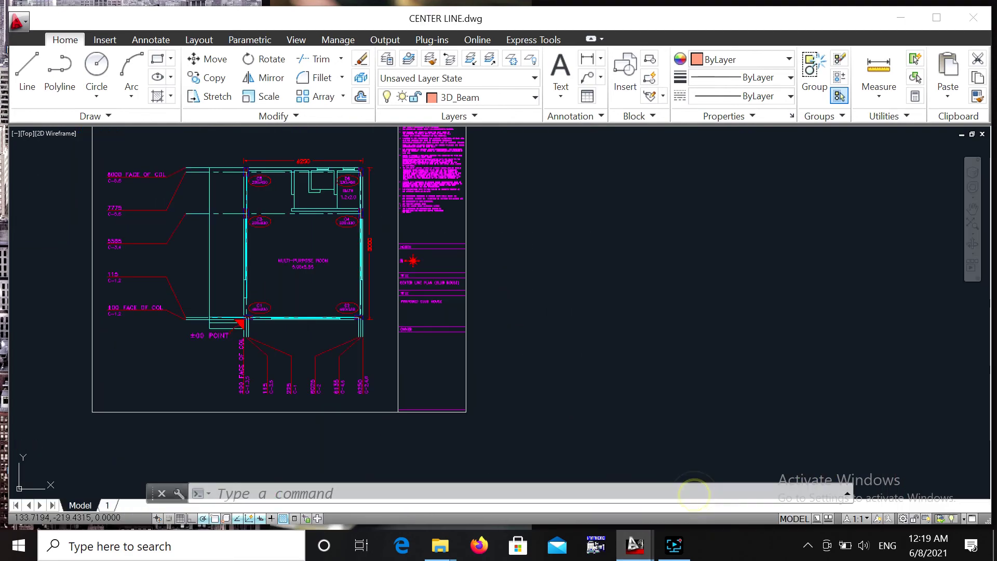
{"action": "scroll", "coordinate": [507, 345], "scroll_direction": "down", "scroll_amount": 2}
{"action": "scroll", "coordinate": [358, 293], "scroll_direction": "up", "scroll_amount": 5}
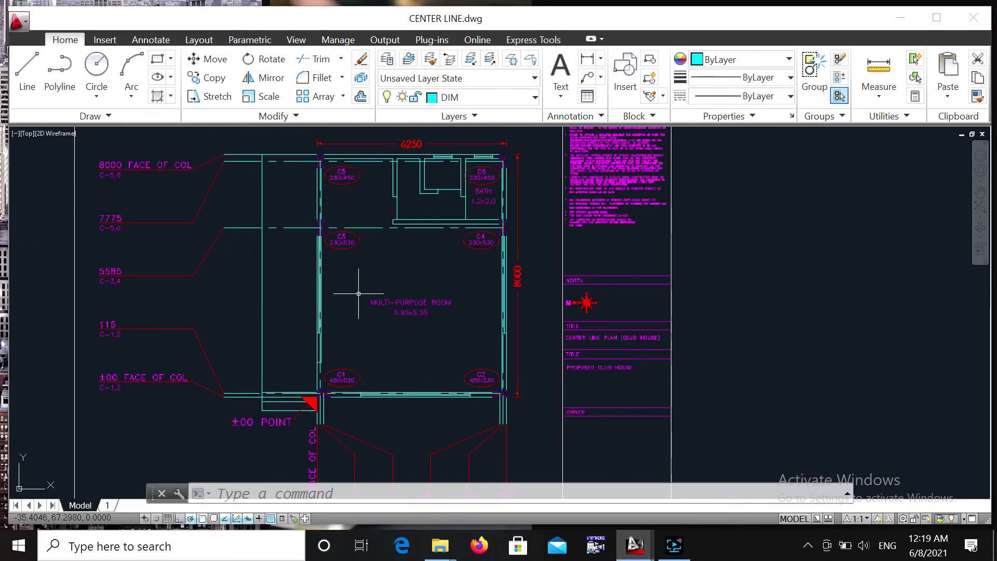
- Switch to the BUILDING working drawing, then Apartment Plan, viewing its sections and parking plan
{"action": "left_click", "coordinate": [641, 555]}
{"action": "left_click", "coordinate": [319, 497]}
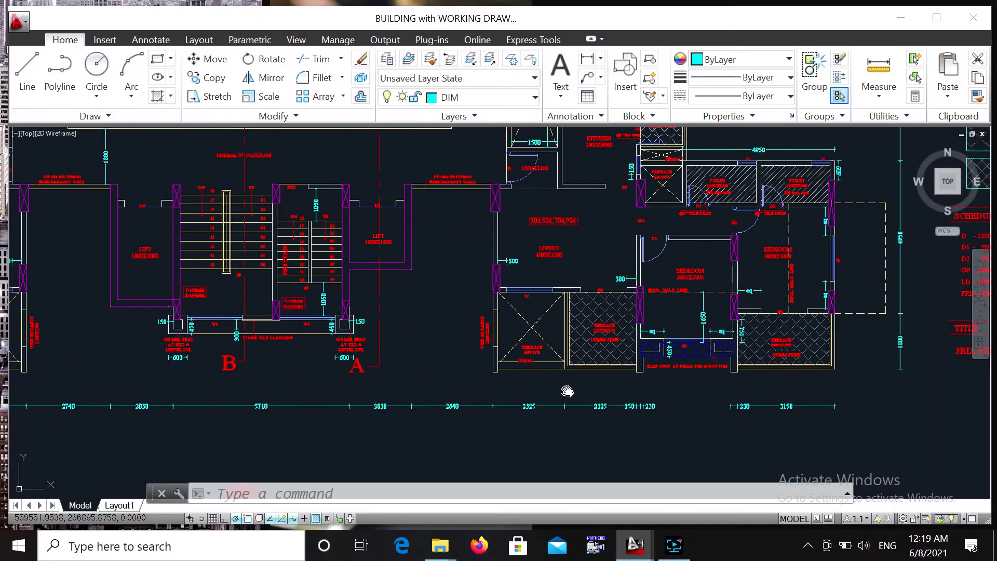
{"action": "left_click", "coordinate": [634, 554]}
{"action": "left_click", "coordinate": [392, 498]}
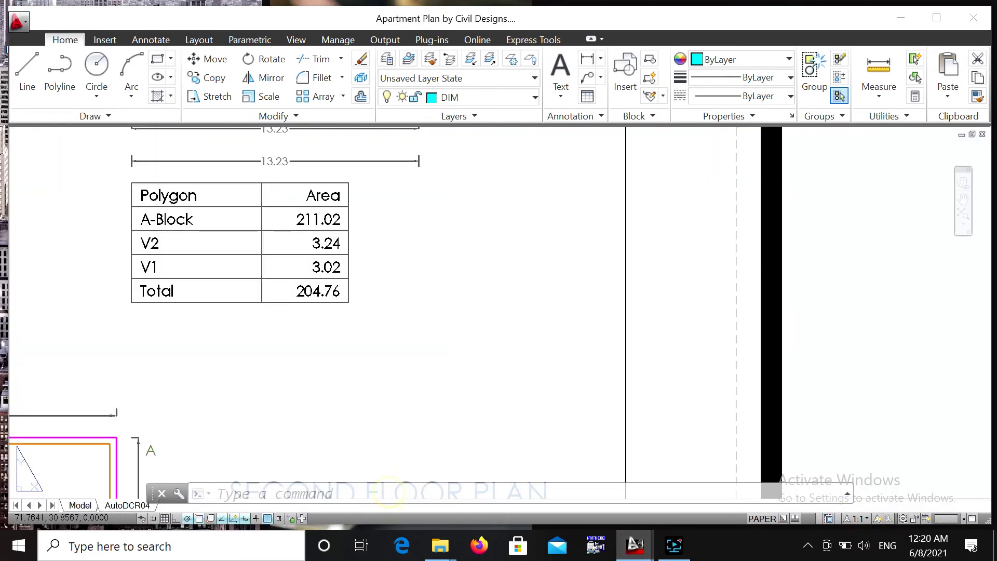
{"action": "scroll", "coordinate": [319, 162], "scroll_direction": "down", "scroll_amount": 3}
{"action": "scroll", "coordinate": [367, 307], "scroll_direction": "down", "scroll_amount": 3}
{"action": "scroll", "coordinate": [557, 336], "scroll_direction": "up", "scroll_amount": 2}
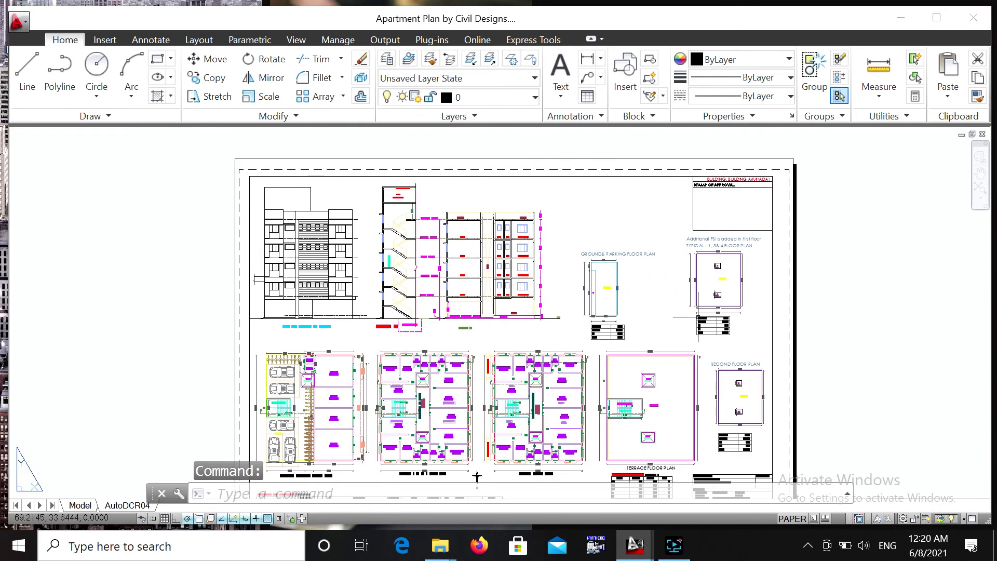
{"action": "scroll", "coordinate": [546, 337], "scroll_direction": "up", "scroll_amount": 2}
{"action": "middle_click_drag", "start_coordinate": [546, 338], "coordinate": [586, 475]}
- Leave Apartment Plan and zoom in on the parking floor plan beside the beam layout
{"action": "left_click", "coordinate": [634, 545]}
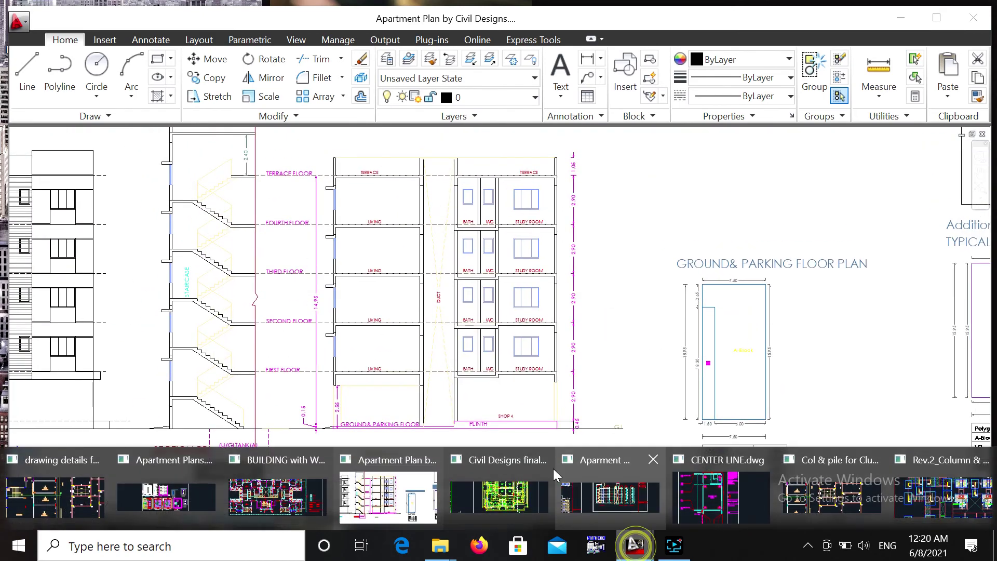
{"action": "left_click", "coordinate": [430, 487]}
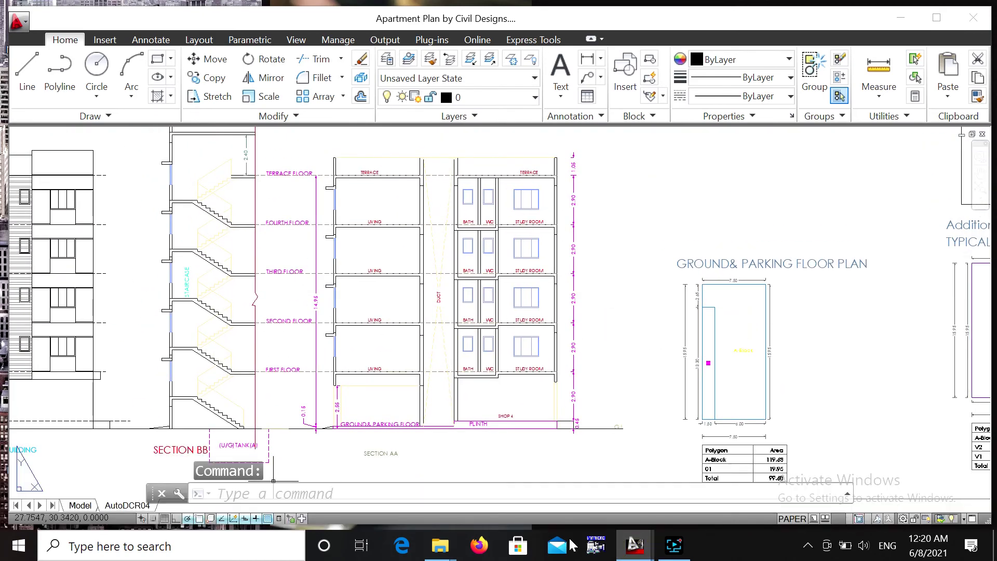
{"action": "mouse_move", "coordinate": [635, 546]}
{"action": "left_click", "coordinate": [299, 516]}
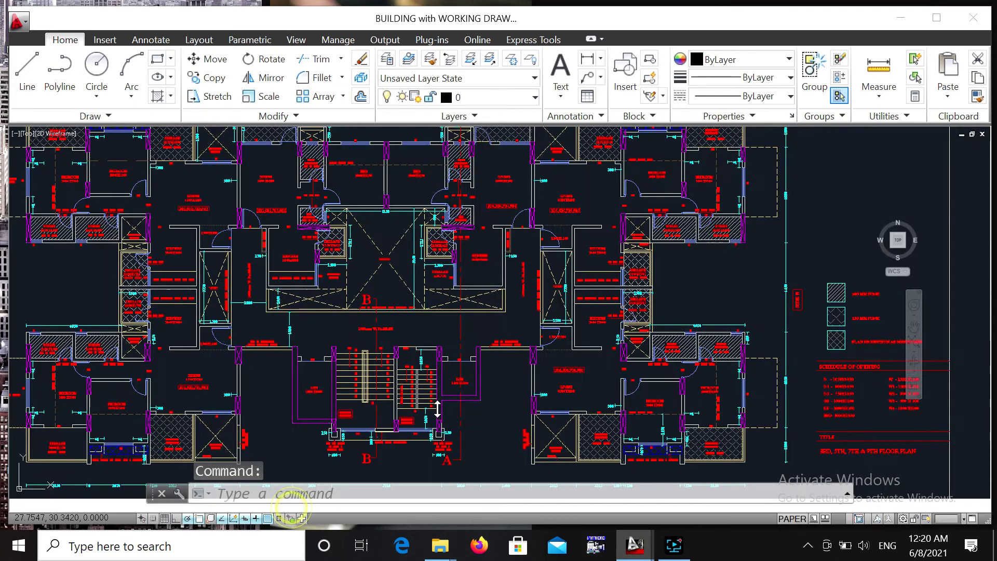
{"action": "scroll", "coordinate": [525, 357], "scroll_direction": "down", "scroll_amount": 5}
{"action": "scroll", "coordinate": [525, 356], "scroll_direction": "up", "scroll_amount": 5}
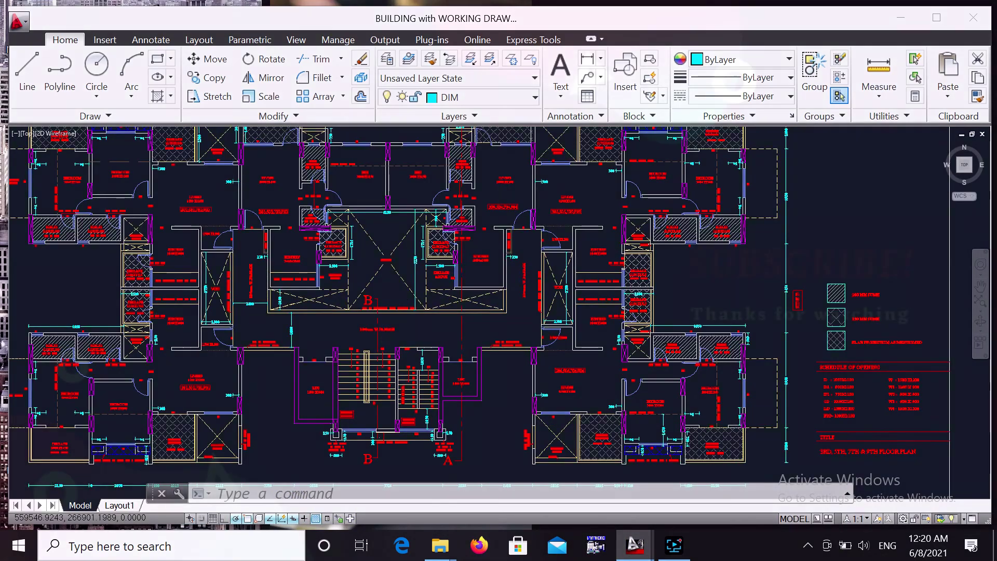
{"action": "scroll", "coordinate": [551, 356], "scroll_direction": "up", "scroll_amount": 4}
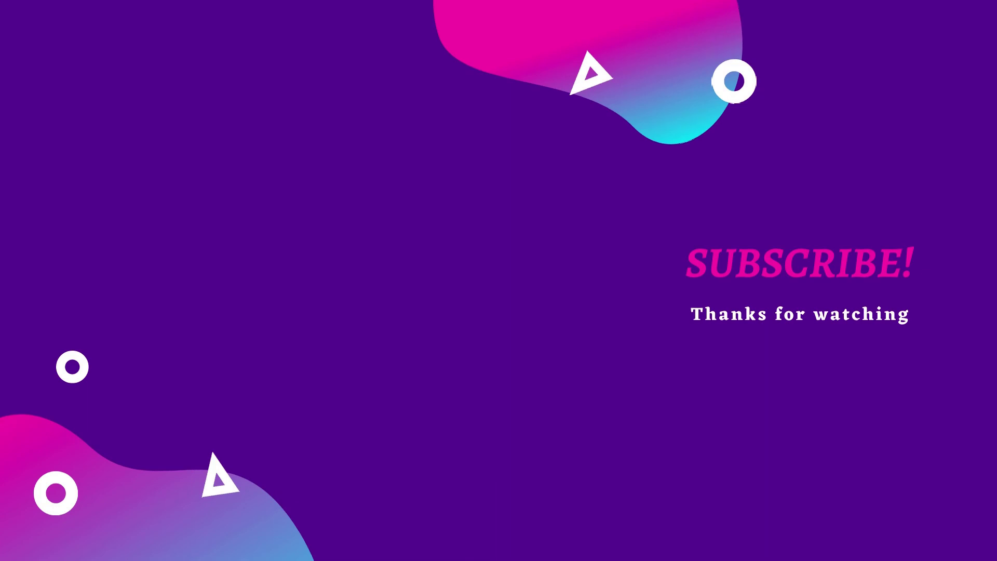
{"action": "scroll", "coordinate": [599, 256], "scroll_direction": "up", "scroll_amount": 2}
{"action": "scroll", "coordinate": [599, 257], "scroll_direction": "up", "scroll_amount": 2}
{"action": "scroll", "coordinate": [599, 256], "scroll_direction": "up", "scroll_amount": 2}
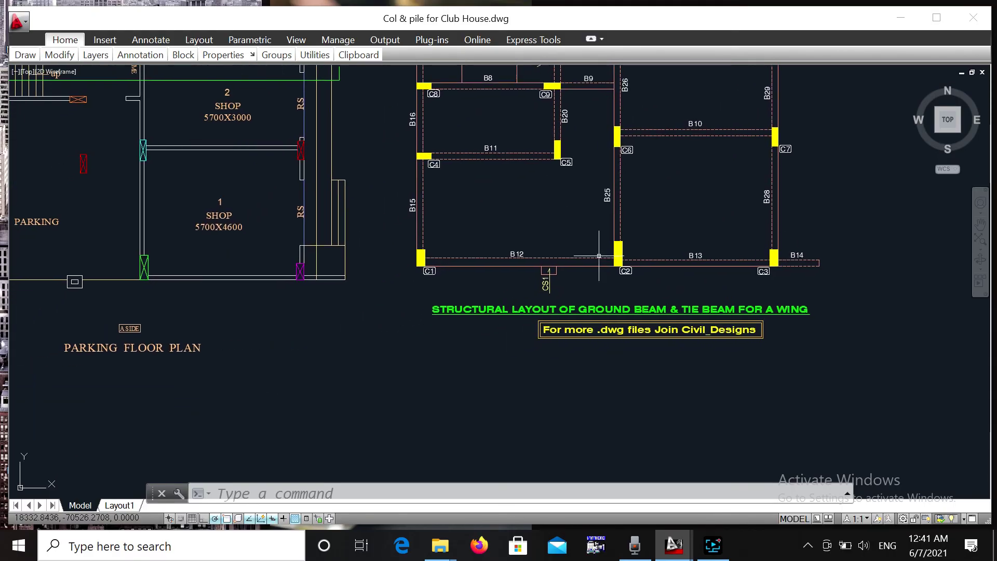
{"action": "scroll", "coordinate": [599, 256], "scroll_direction": "down", "scroll_amount": 3}
{"action": "scroll", "coordinate": [552, 218], "scroll_direction": "up", "scroll_amount": 1}
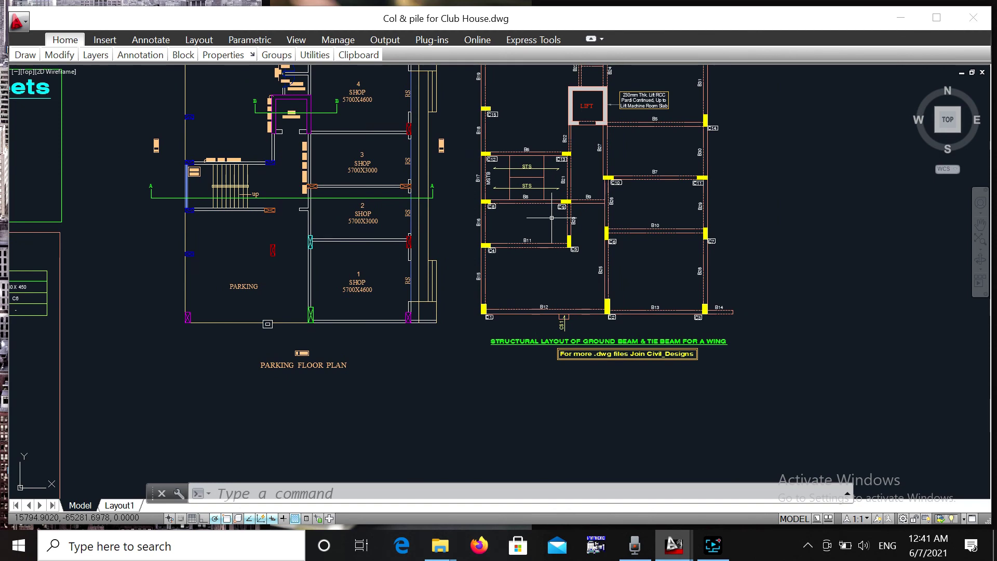
{"action": "scroll", "coordinate": [548, 250], "scroll_direction": "down", "scroll_amount": 4}
{"action": "scroll", "coordinate": [544, 285], "scroll_direction": "up", "scroll_amount": 4}
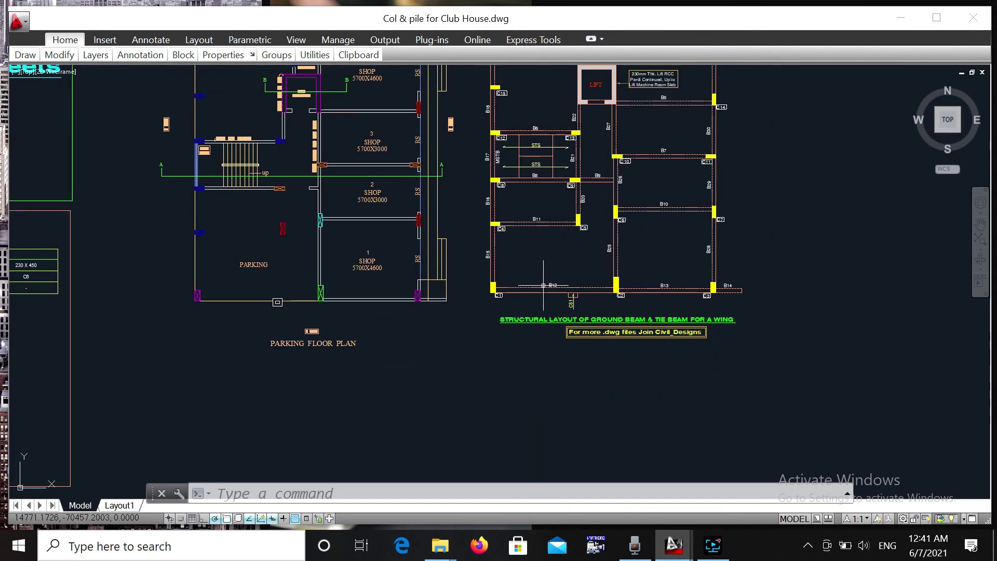
{"action": "scroll", "coordinate": [543, 285], "scroll_direction": "up", "scroll_amount": 1}
{"action": "scroll", "coordinate": [530, 283], "scroll_direction": "up", "scroll_amount": 1}
{"action": "scroll", "coordinate": [516, 278], "scroll_direction": "up", "scroll_amount": 1}
{"action": "scroll", "coordinate": [514, 287], "scroll_direction": "down", "scroll_amount": 1}
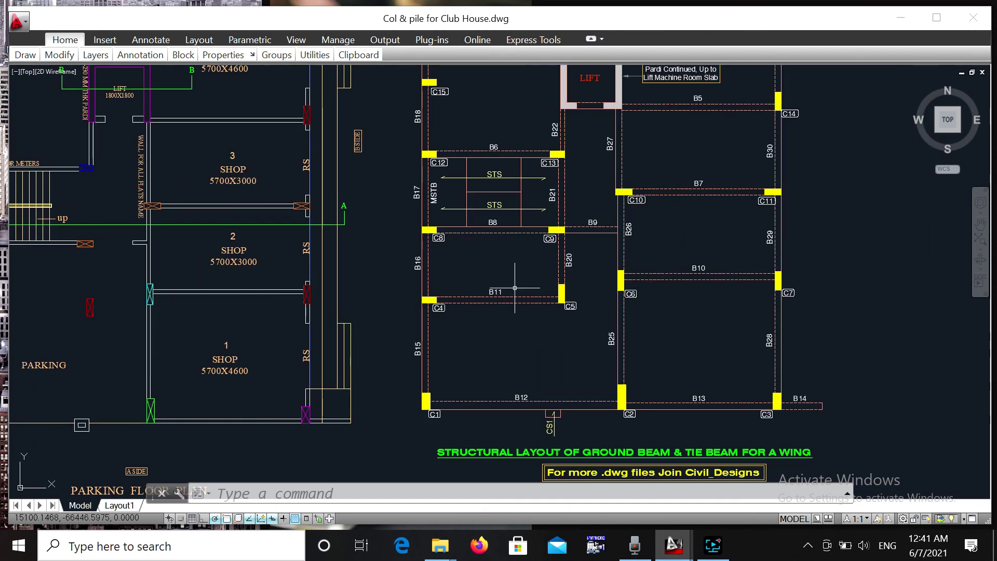
{"action": "scroll", "coordinate": [515, 287], "scroll_direction": "down", "scroll_amount": 4}
{"action": "scroll", "coordinate": [543, 280], "scroll_direction": "up", "scroll_amount": 2}
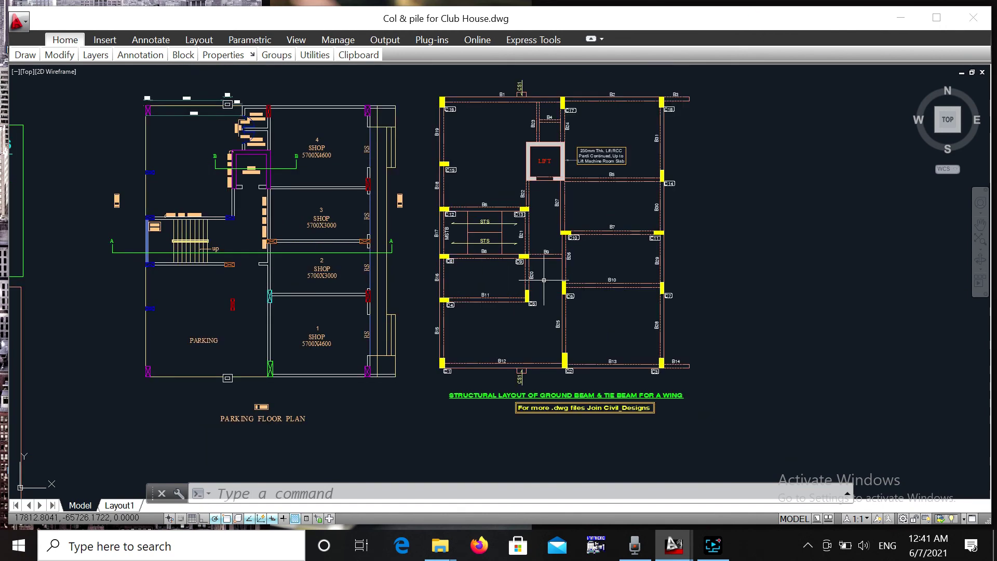
{"action": "scroll", "coordinate": [544, 280], "scroll_direction": "down", "scroll_amount": 2}
{"action": "middle_click_drag", "start_coordinate": [543, 279], "coordinate": [561, 158]}
{"action": "scroll", "coordinate": [562, 158], "scroll_direction": "up", "scroll_amount": 2}
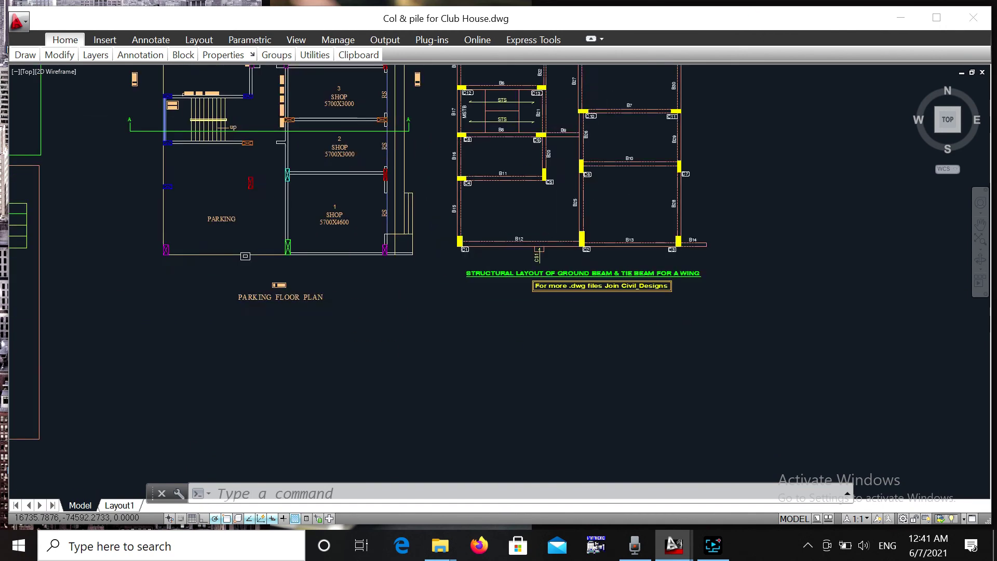
{"action": "scroll", "coordinate": [543, 309], "scroll_direction": "up", "scroll_amount": 4}
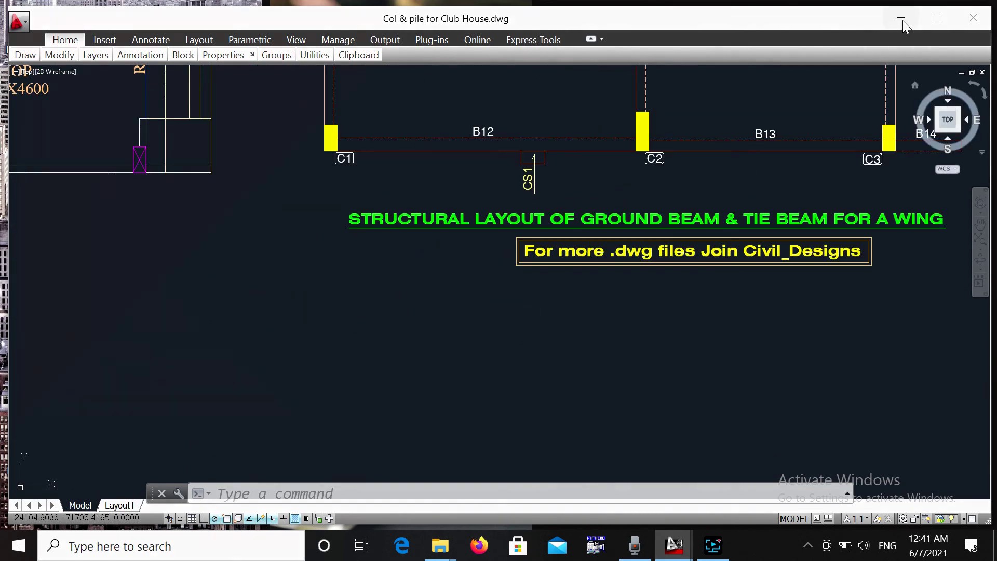